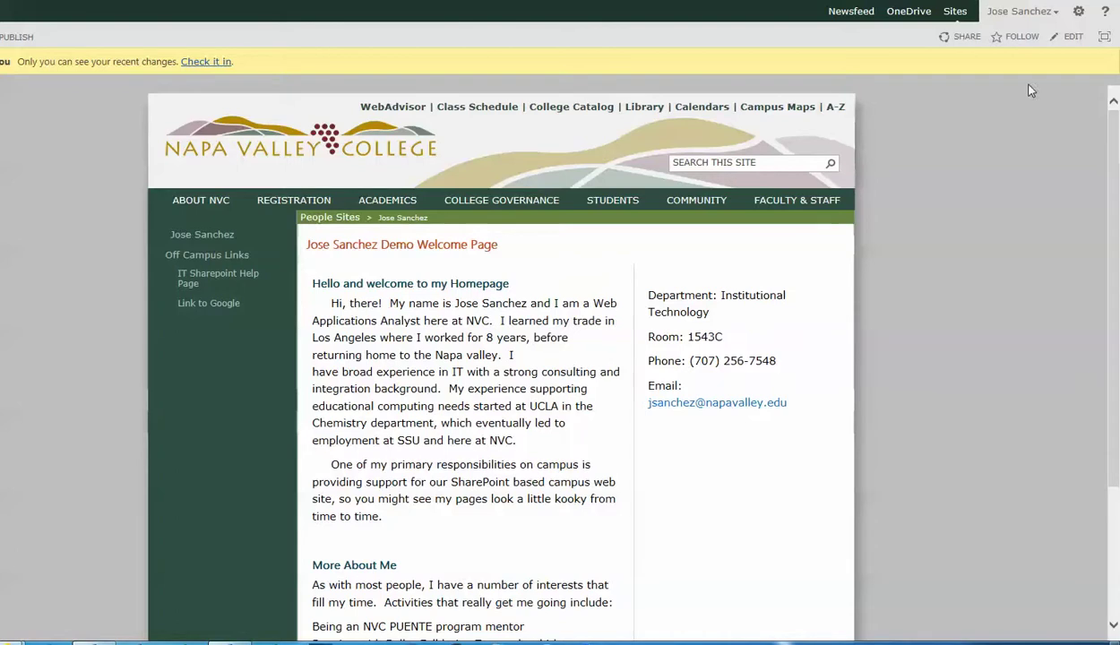
Step: Put the people page into edit mode from the gear menu and select the empty Summary Links web part
{"action": "left_click", "coordinate": [1079, 16]}
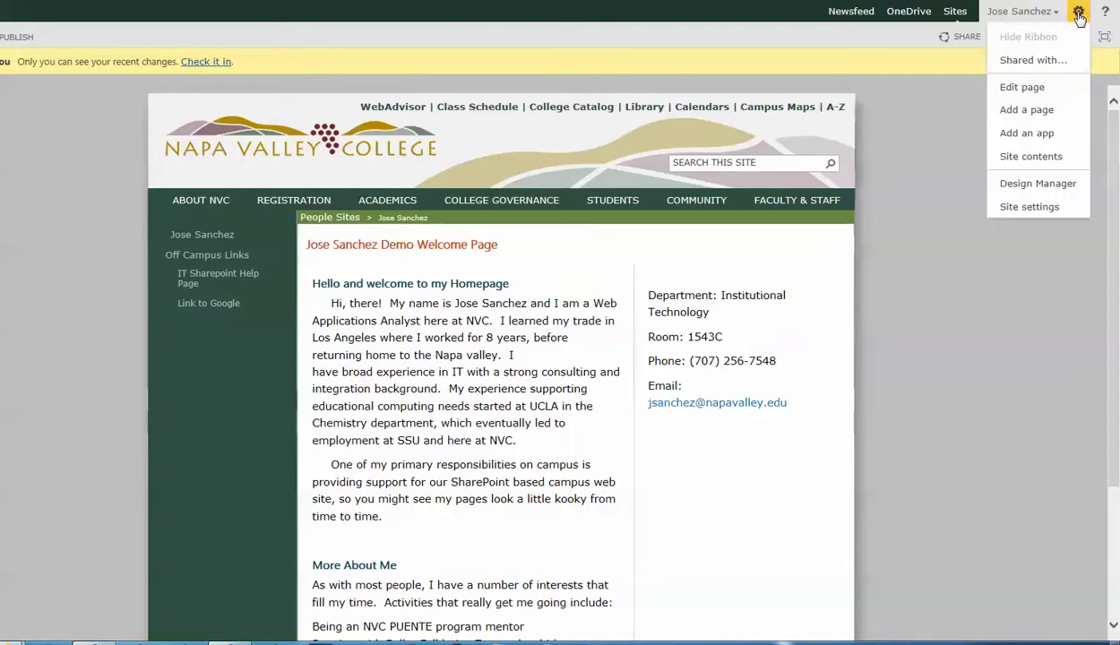
{"action": "left_click", "coordinate": [1035, 86]}
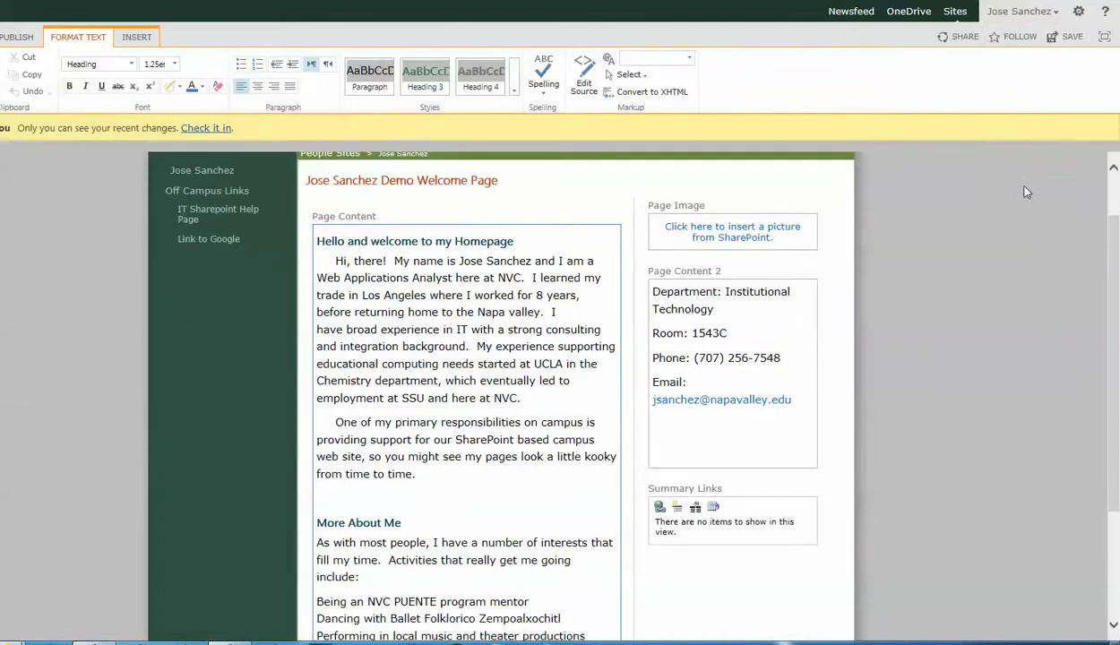
{"action": "scroll", "coordinate": [538, 430], "scroll_direction": "down", "scroll_amount": 2}
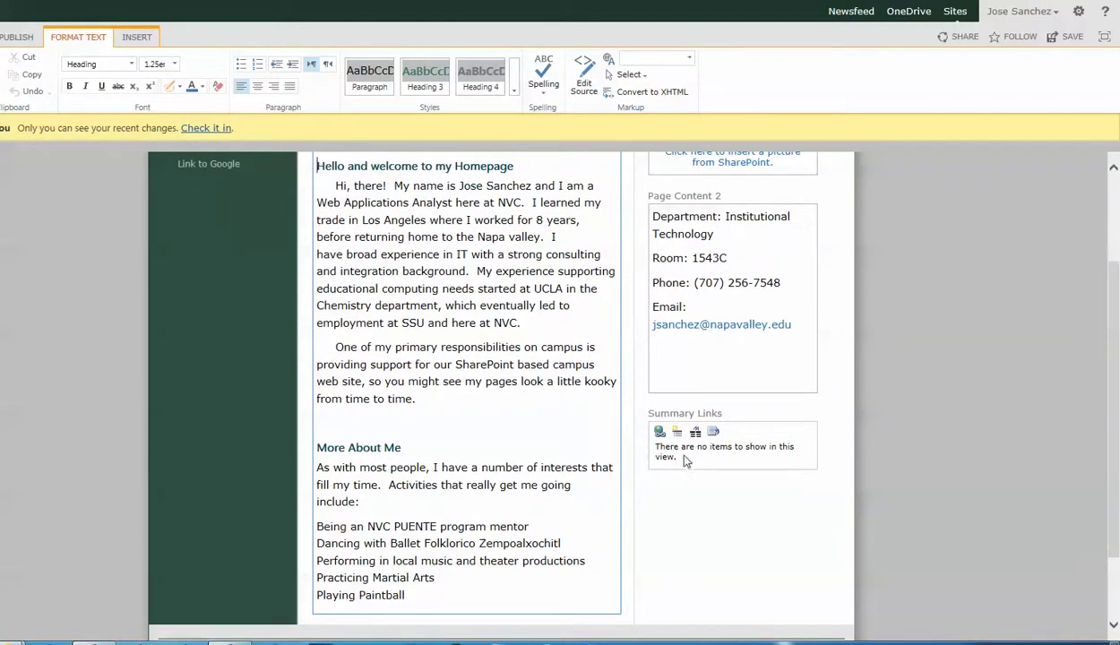
{"action": "left_click", "coordinate": [683, 450]}
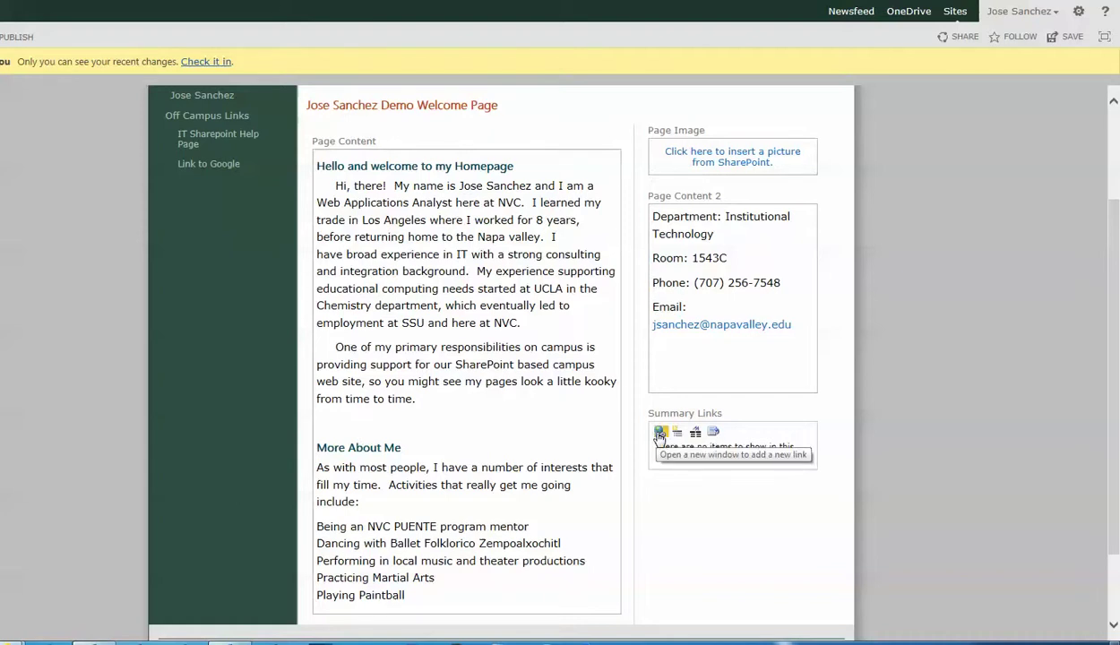
{"action": "left_click", "coordinate": [660, 434]}
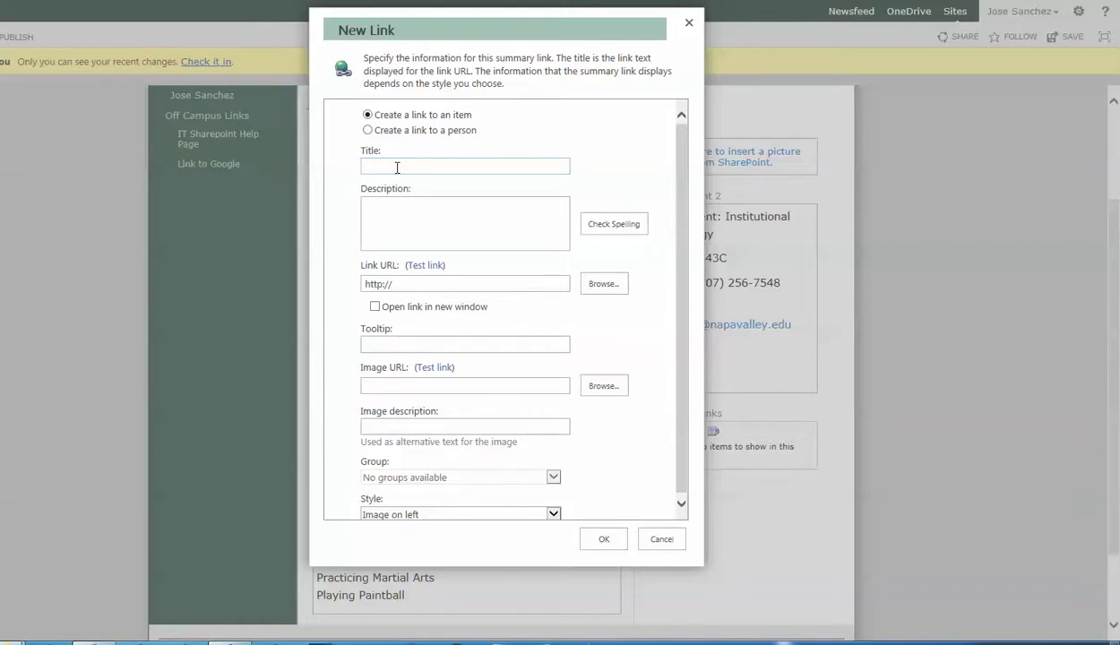
{"action": "type", "text": "Google"}
{"action": "left_click", "coordinate": [426, 224]}
{"action": "type", "text": "This is a pretty useful search engine"}
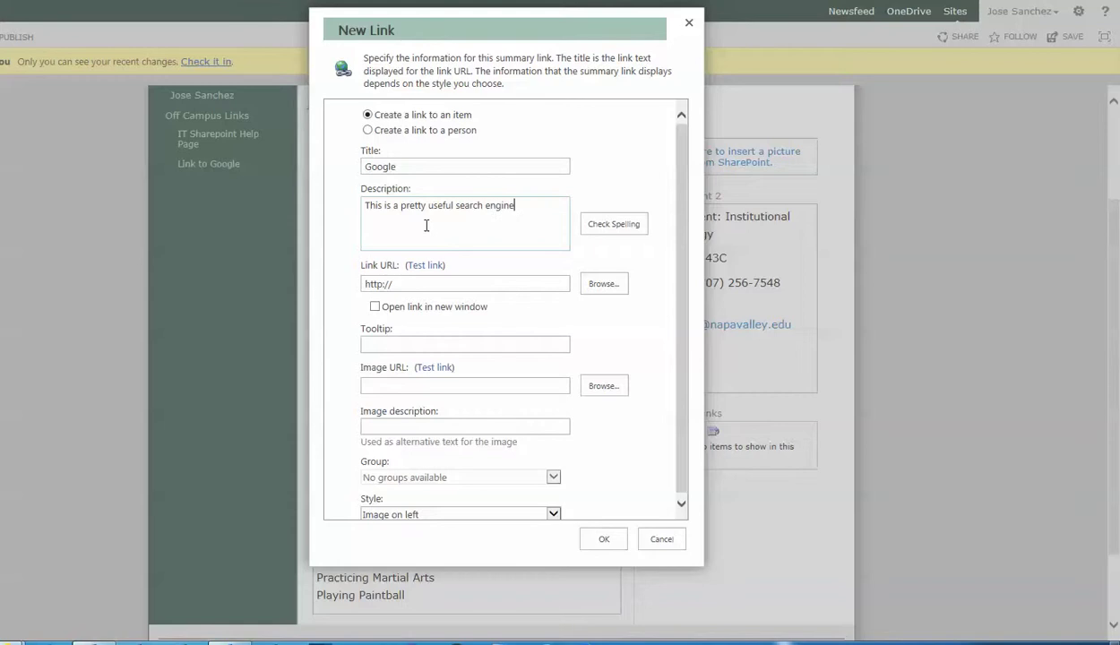
{"action": "type", "text": "."}
{"action": "left_click", "coordinate": [421, 284]}
{"action": "type", "text": "www.google.com"}
Step: Make the Google link open in a new window with the tooltip 'Link to the Google page'
{"action": "left_click", "coordinate": [374, 308]}
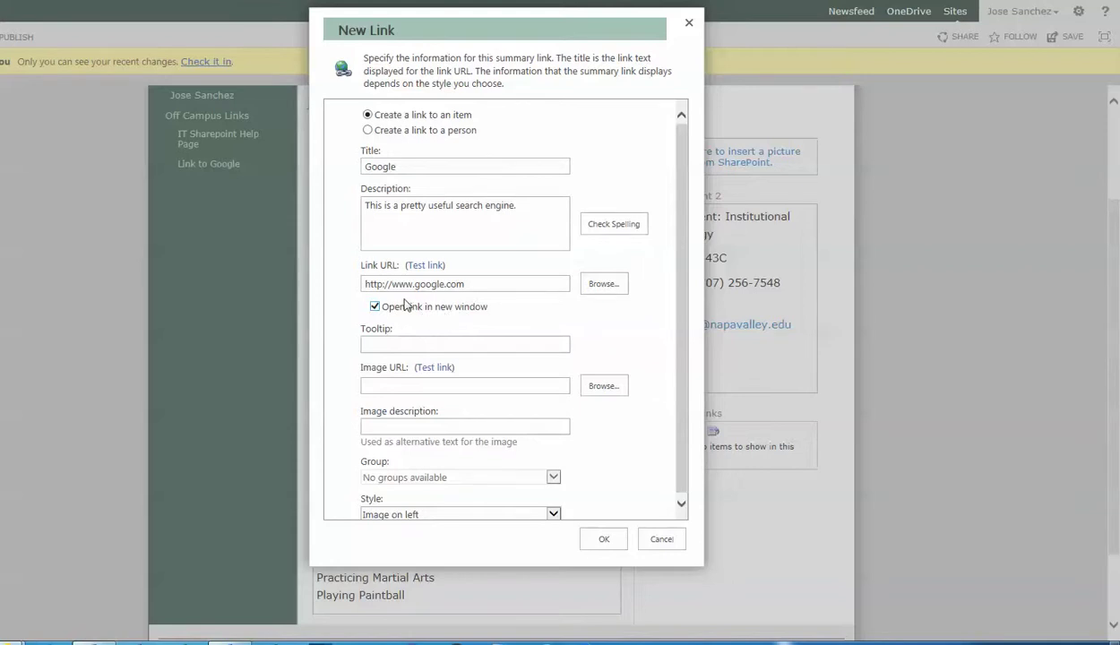
{"action": "left_click", "coordinate": [395, 345]}
{"action": "type", "text": "Link to the Googl"}
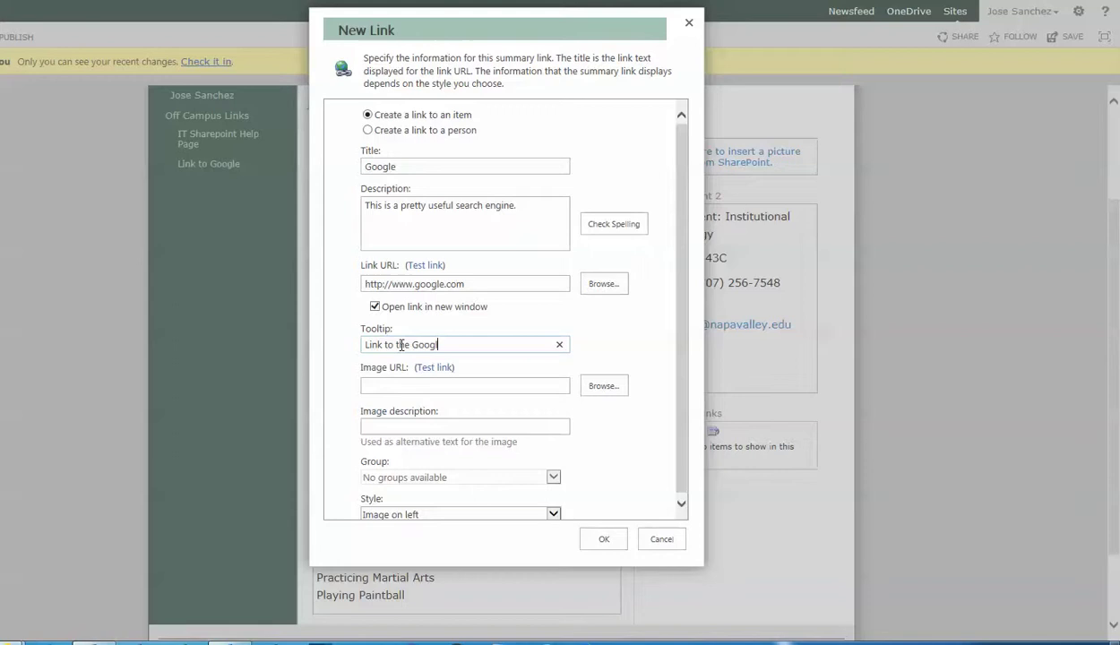
{"action": "type", "text": "e page"}
{"action": "left_click", "coordinate": [376, 385]}
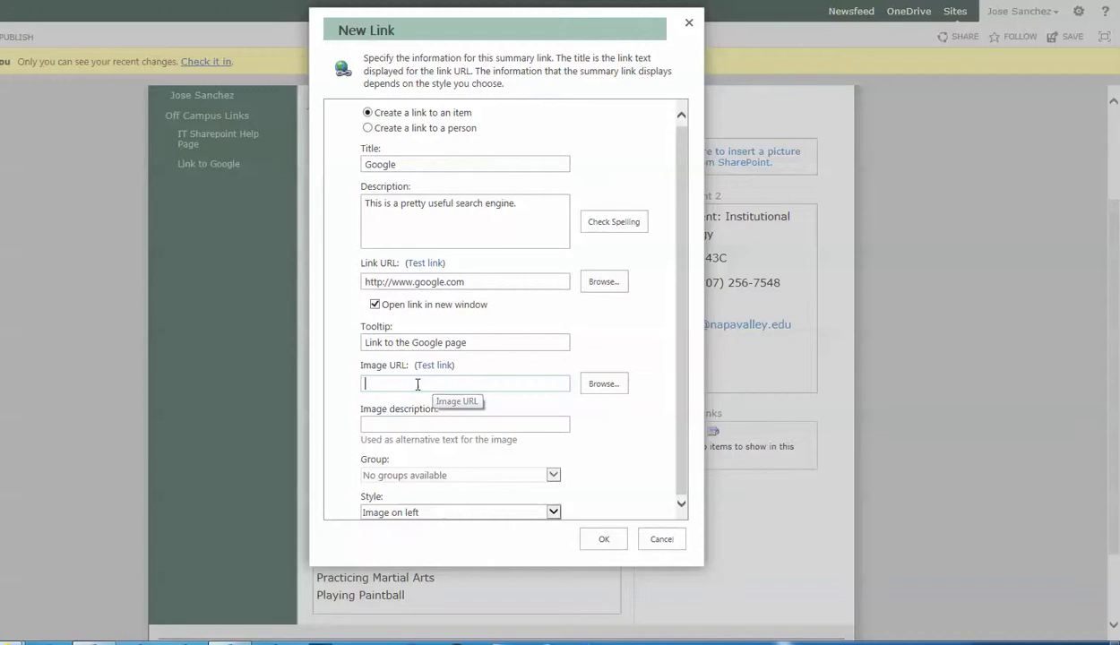
{"action": "left_click", "coordinate": [390, 424]}
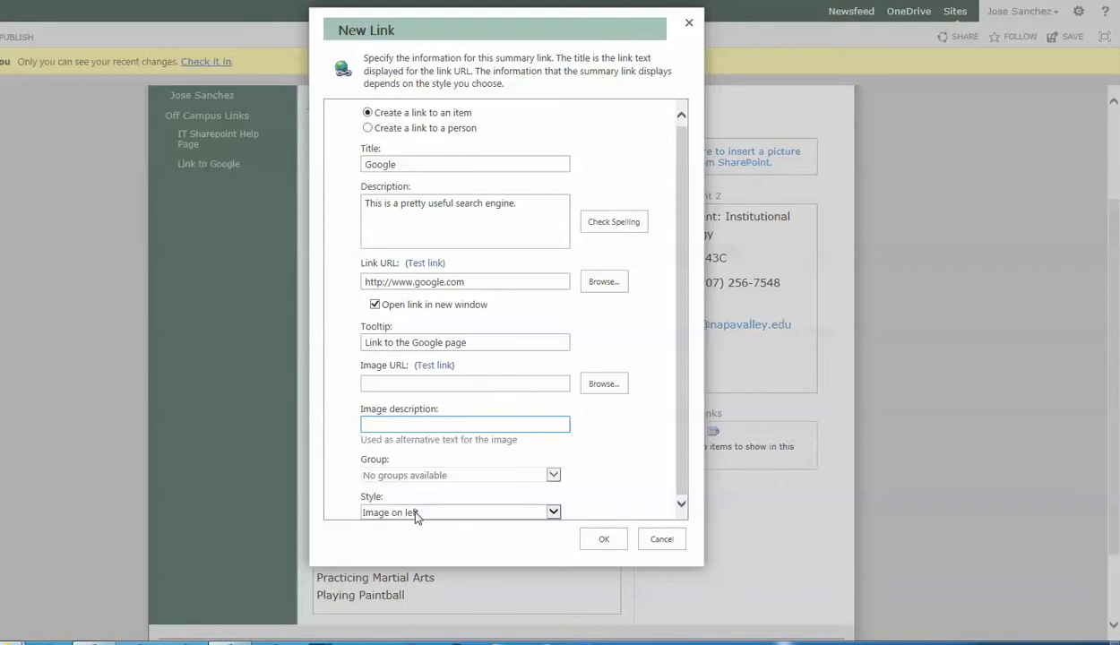
Step: Keep the Image on left display style and save the Google link to Summary Links
{"action": "left_click", "coordinate": [416, 517]}
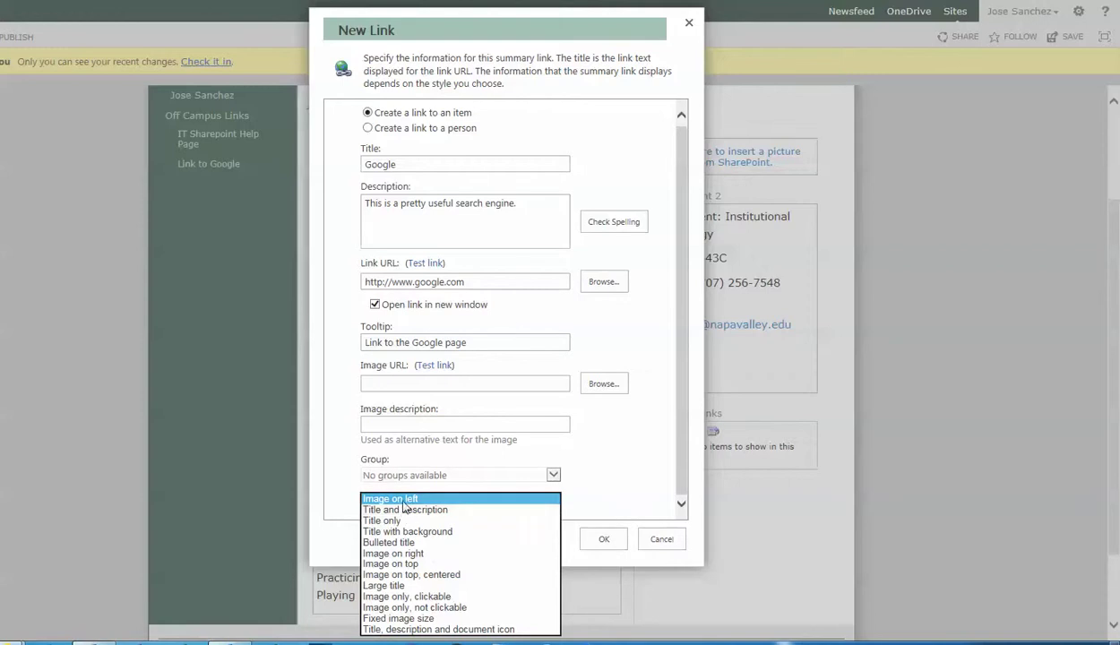
{"action": "left_click", "coordinate": [404, 503]}
{"action": "left_click", "coordinate": [408, 504]}
{"action": "left_click", "coordinate": [407, 500]}
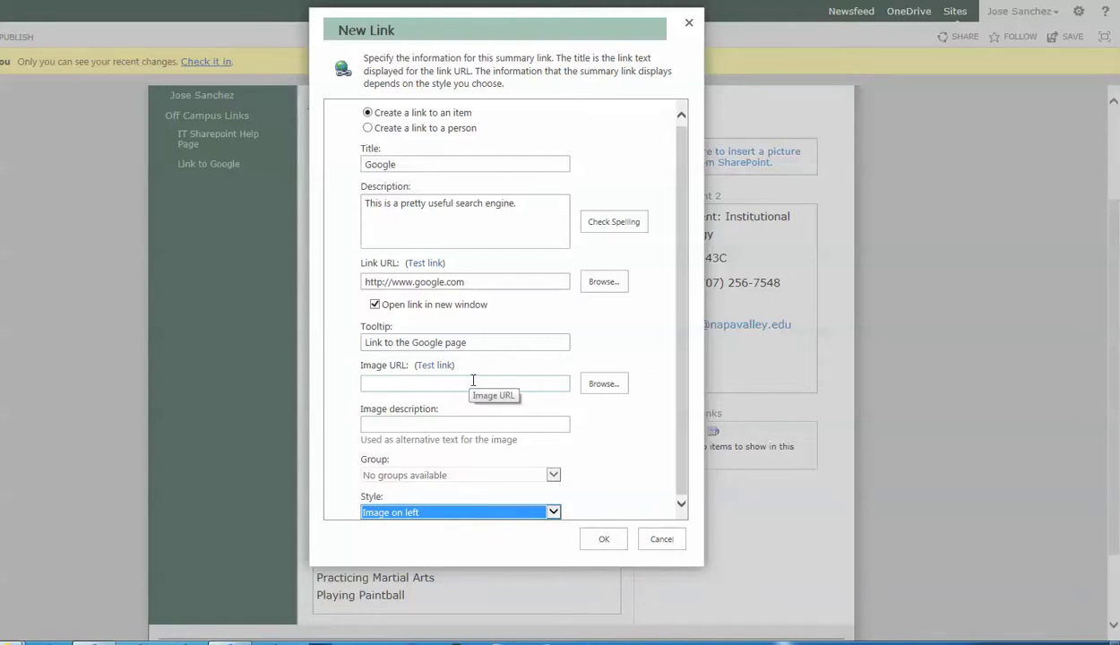
{"action": "left_click", "coordinate": [602, 539]}
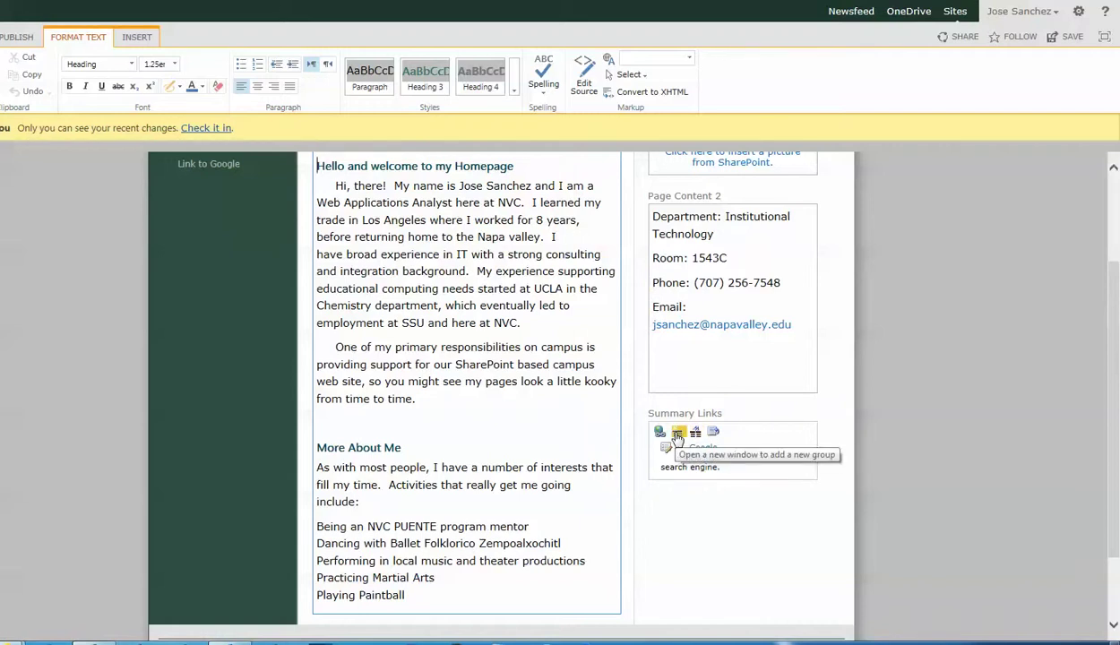
Step: Add a new link group headed 'Group 1' above the Google link
{"action": "left_click", "coordinate": [678, 433]}
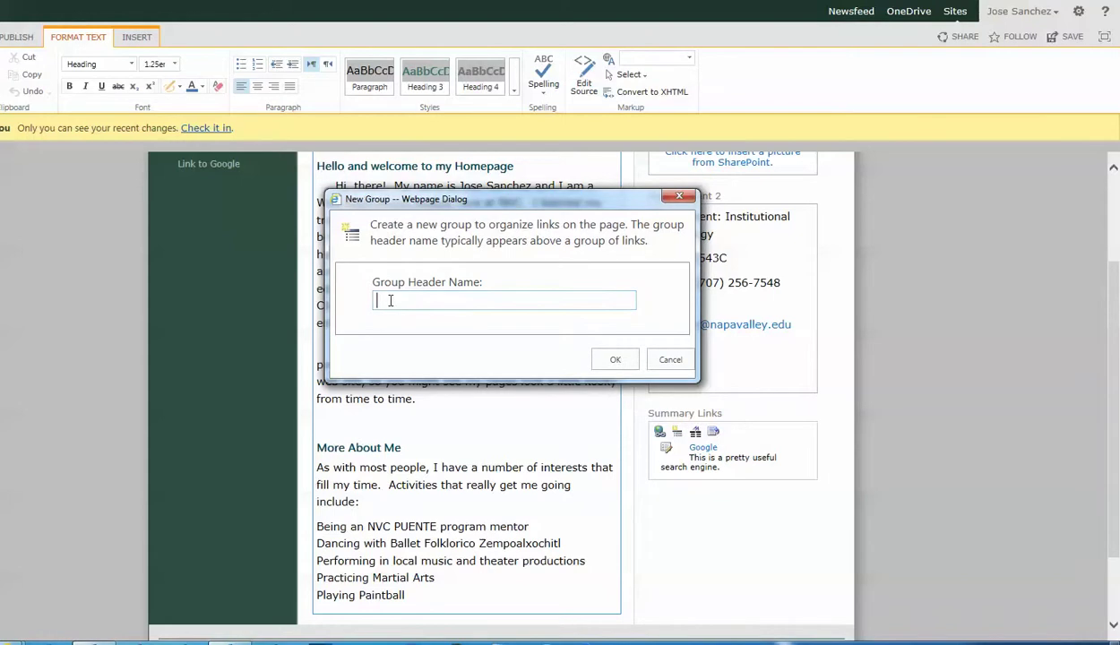
{"action": "type", "text": "Group 1"}
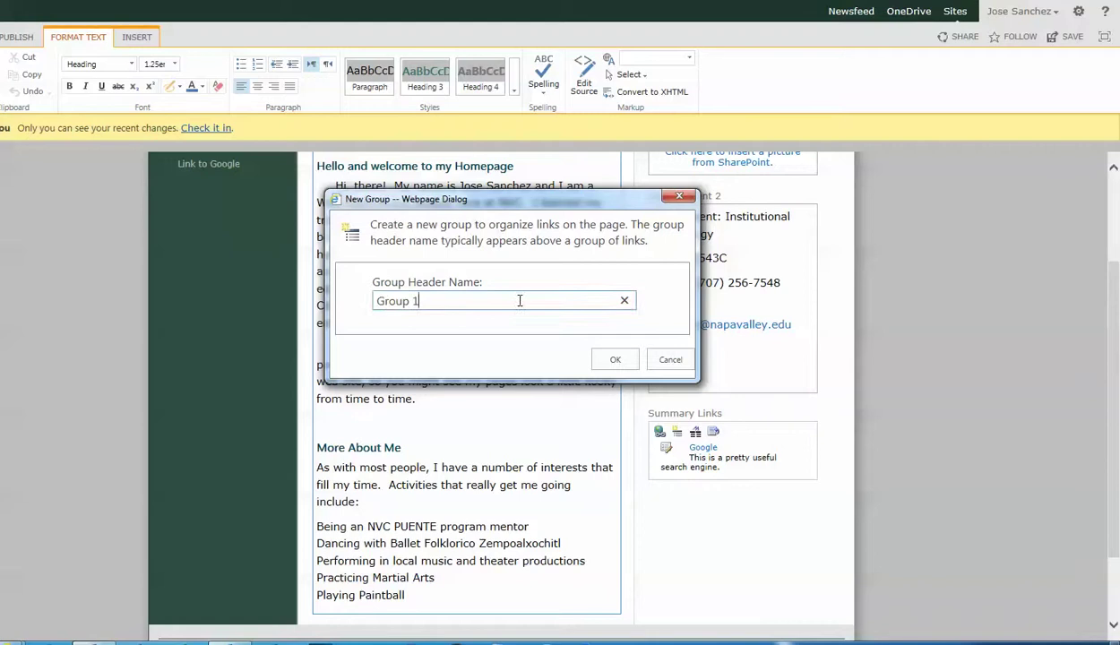
{"action": "left_click", "coordinate": [615, 359]}
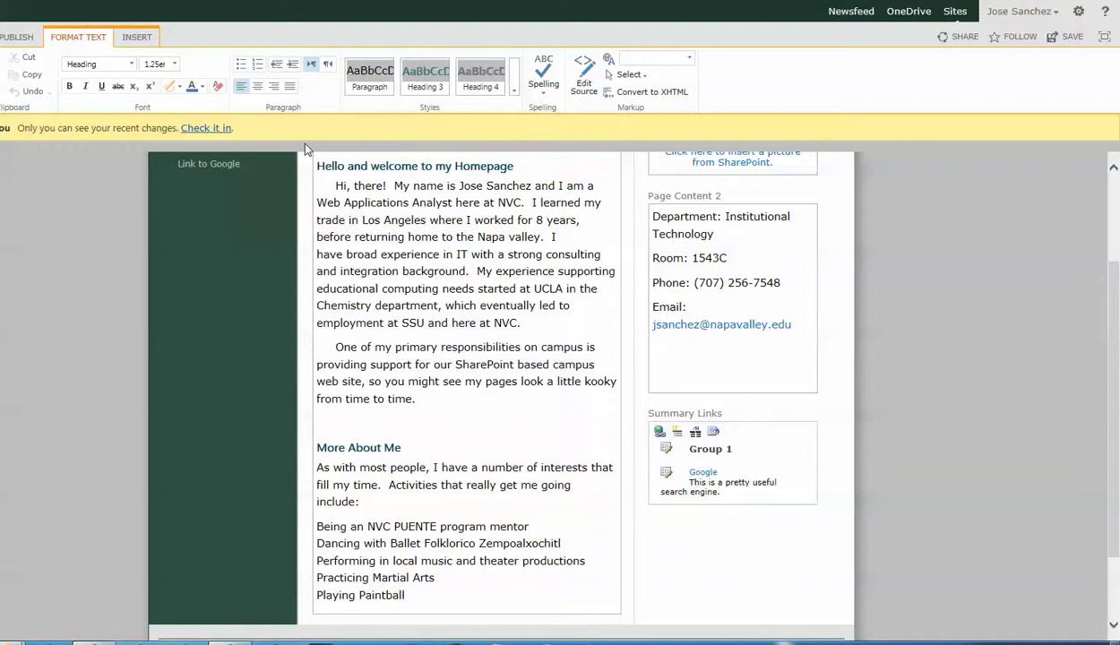
Step: Check in the page without comments so it is saved as a draft
{"action": "left_click", "coordinate": [205, 130]}
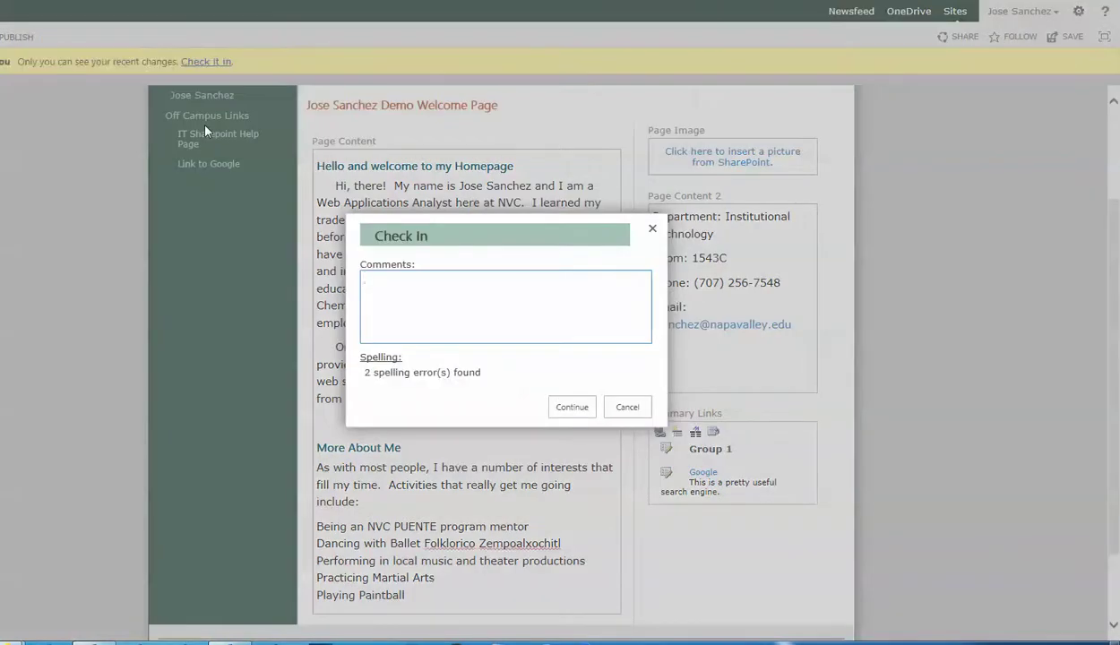
{"action": "left_click", "coordinate": [572, 404]}
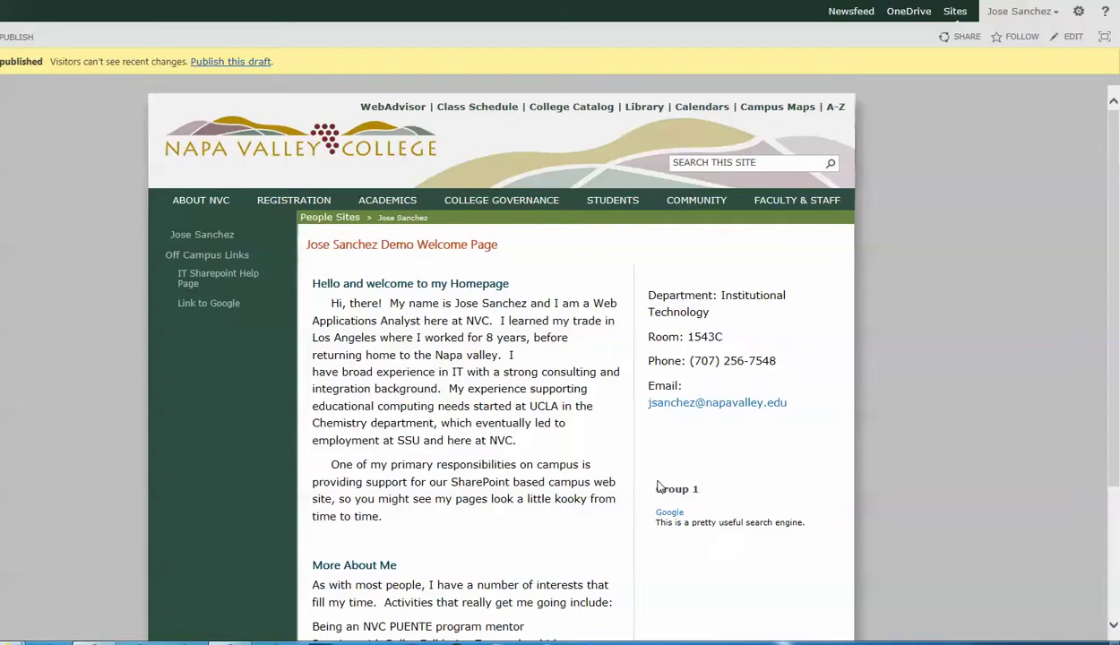
{"action": "scroll", "coordinate": [682, 493], "scroll_direction": "down", "scroll_amount": 1}
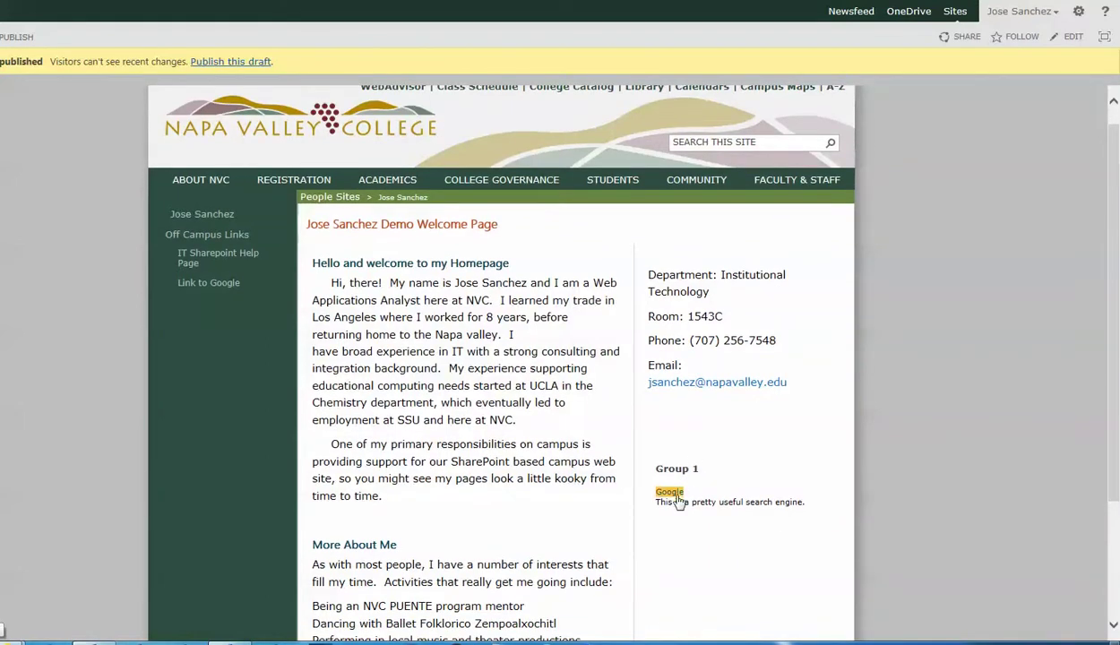
Step: Reopen the page for editing and add a 'Group 2' heading to Summary Links
{"action": "left_click", "coordinate": [1079, 11]}
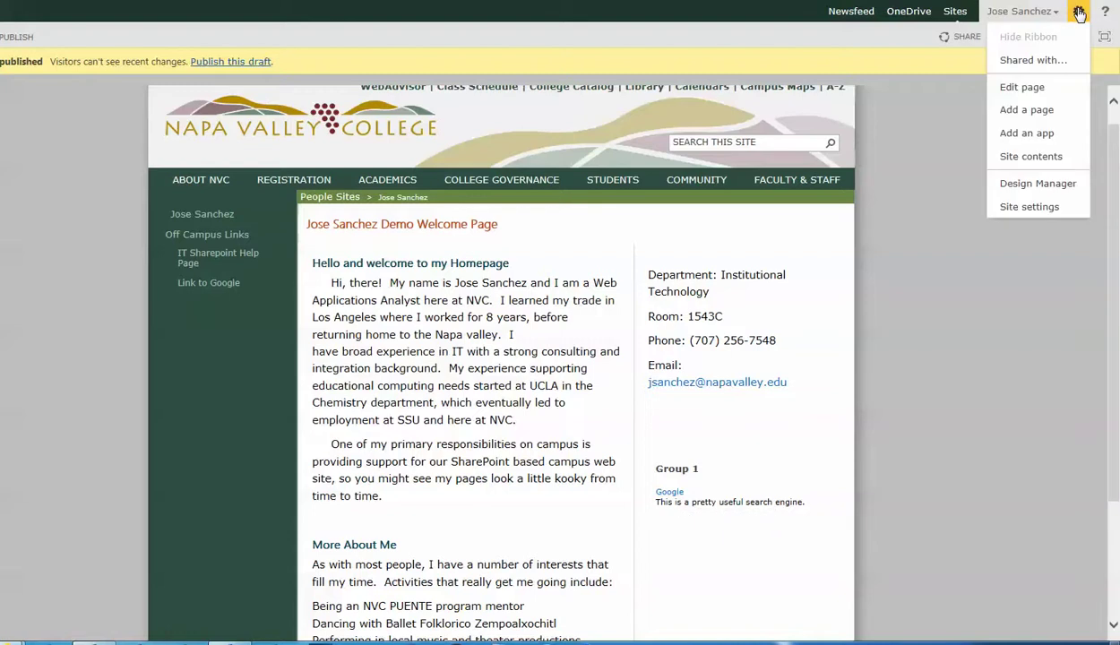
{"action": "left_click", "coordinate": [1037, 89]}
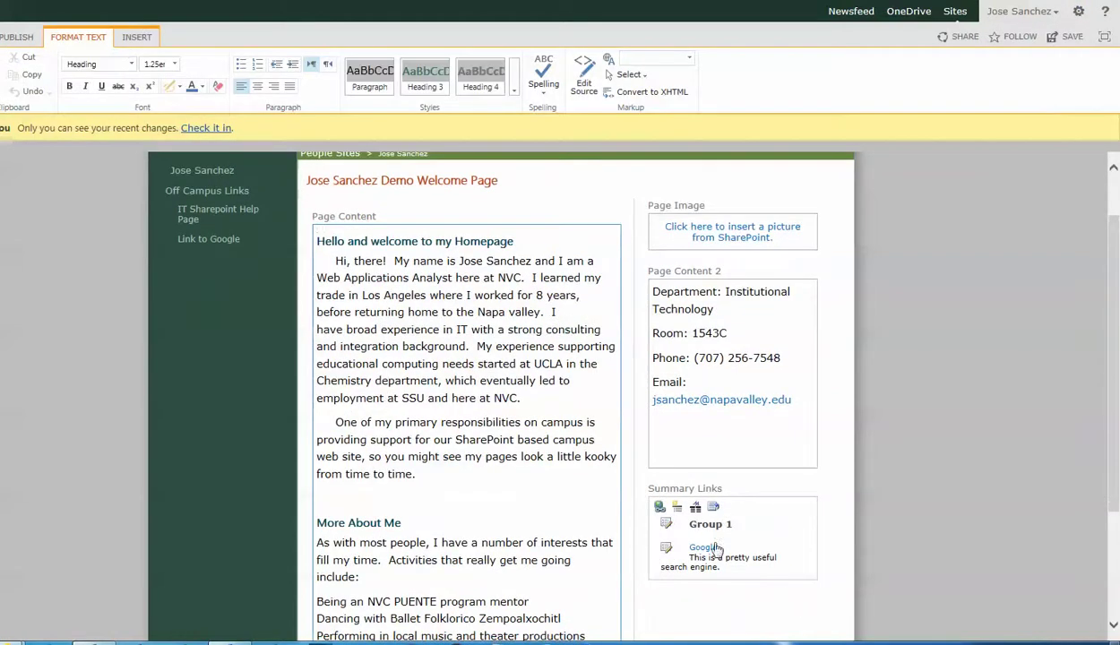
{"action": "left_click", "coordinate": [678, 508]}
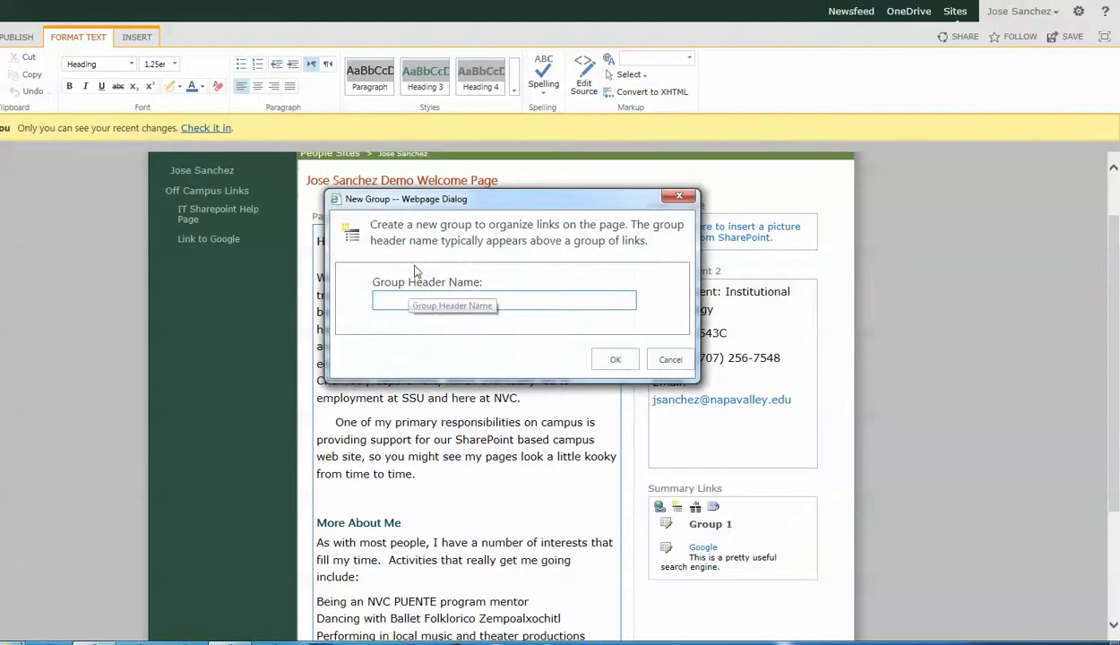
{"action": "type", "text": "Group"}
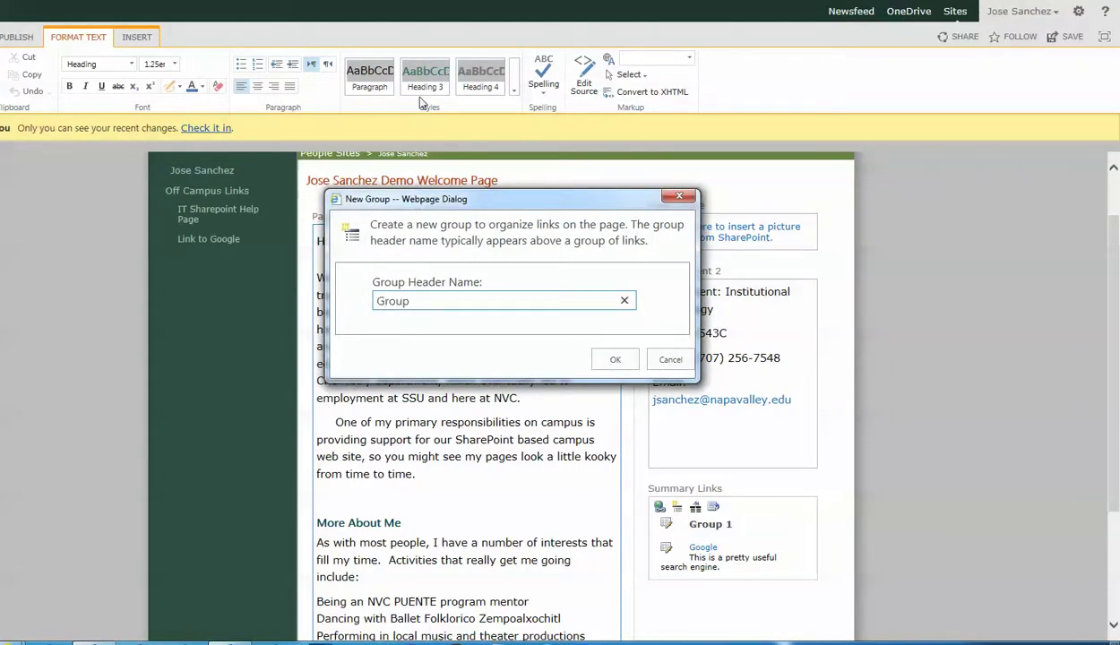
{"action": "type", "text": " 2"}
{"action": "left_click", "coordinate": [611, 359]}
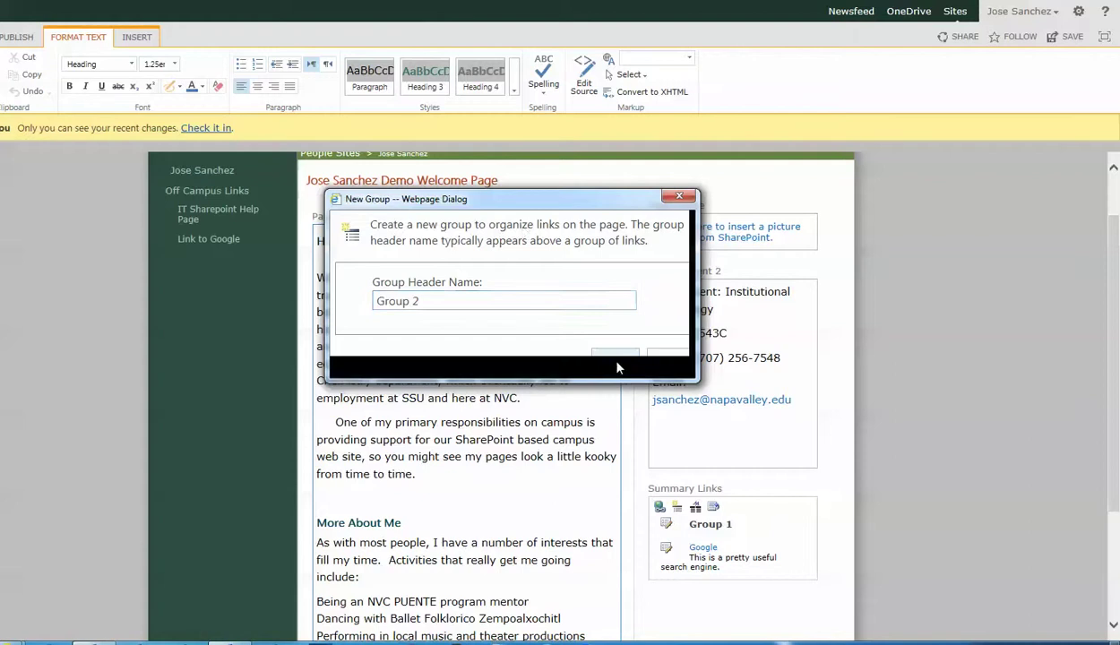
Step: Add a third group heading, 'Group 3', below Group 2
{"action": "left_click", "coordinate": [677, 507]}
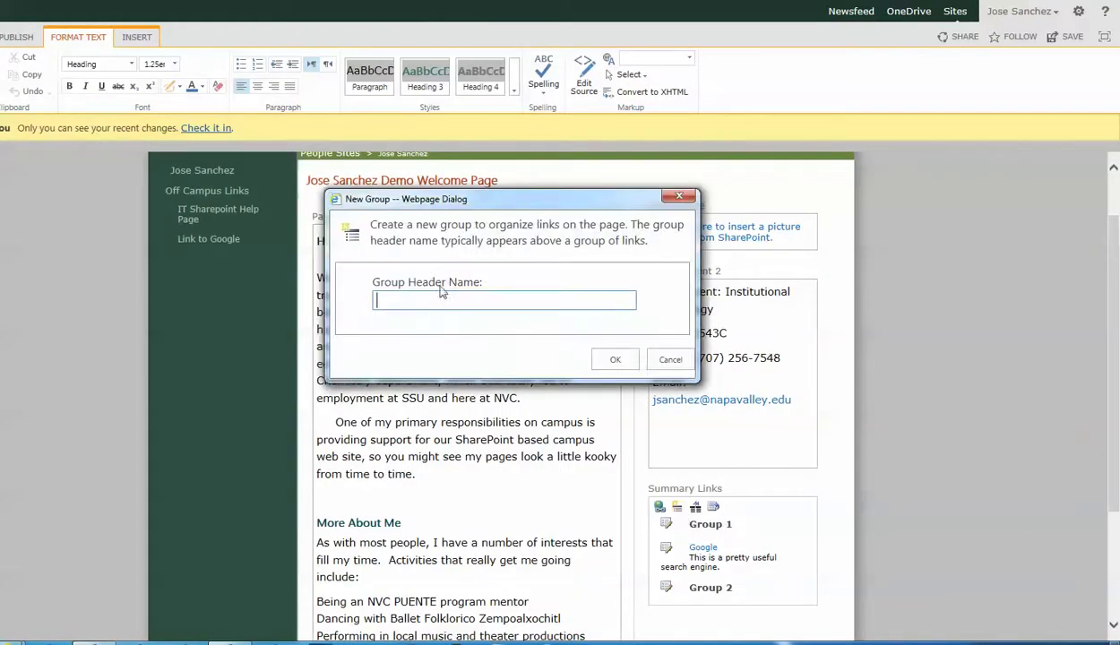
{"action": "type", "text": "Group 3"}
{"action": "left_click", "coordinate": [614, 359]}
{"action": "scroll", "coordinate": [710, 387], "scroll_direction": "down", "scroll_amount": 3}
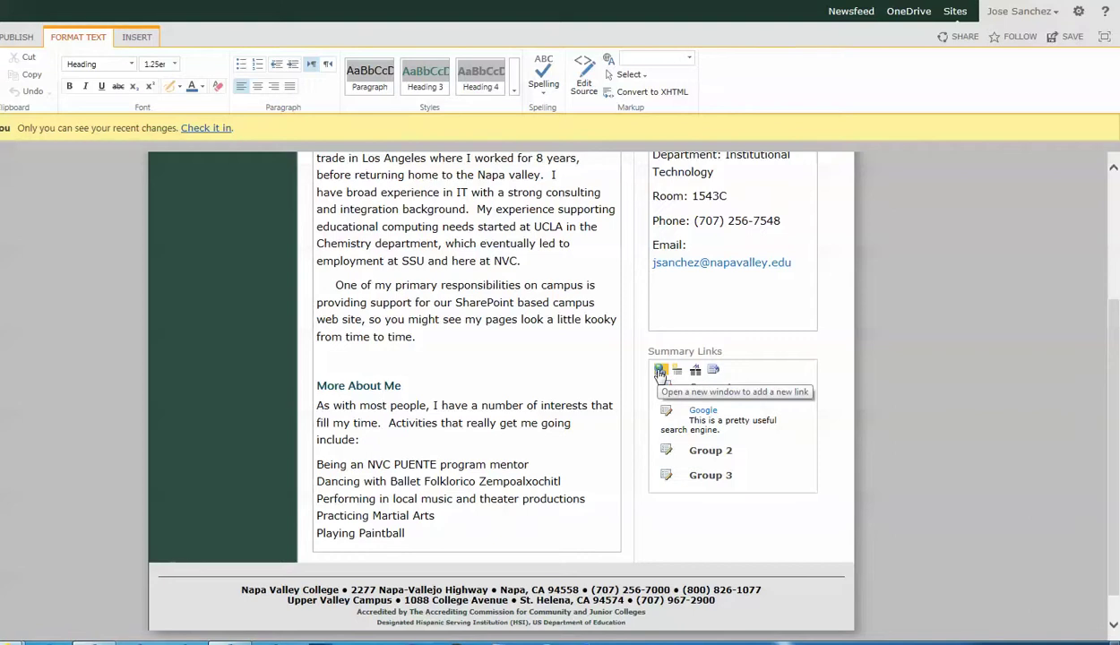
Step: Start a new link titled 'NVC IT' described as the Napa Valley College IT department Home Page
{"action": "left_click", "coordinate": [660, 370]}
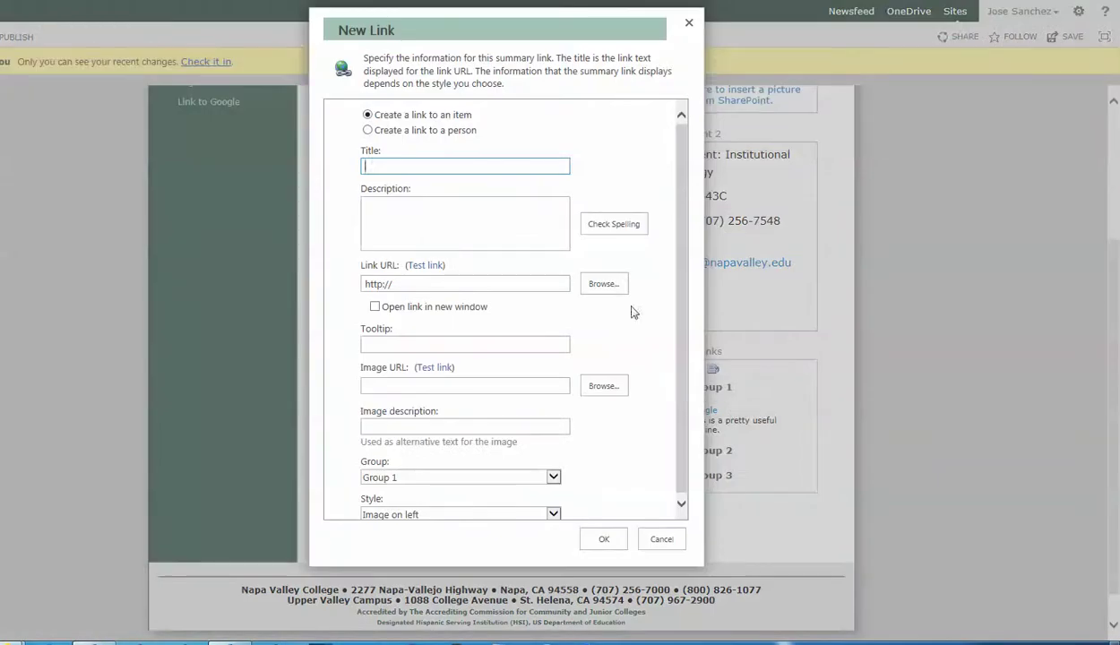
{"action": "left_click", "coordinate": [448, 481]}
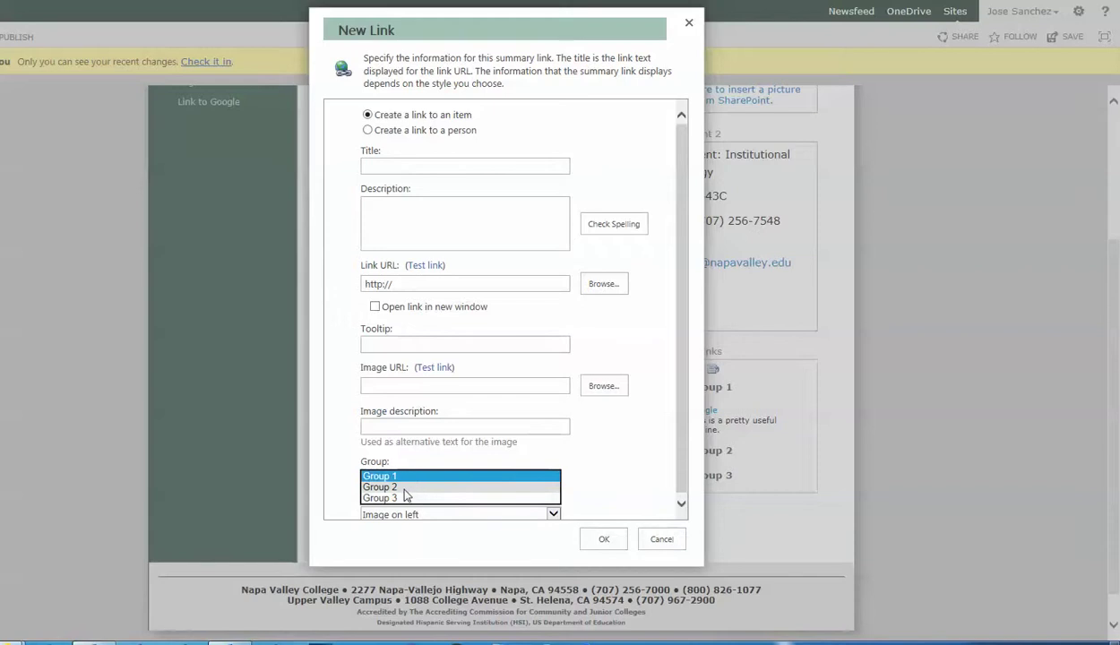
{"action": "left_click", "coordinate": [414, 164]}
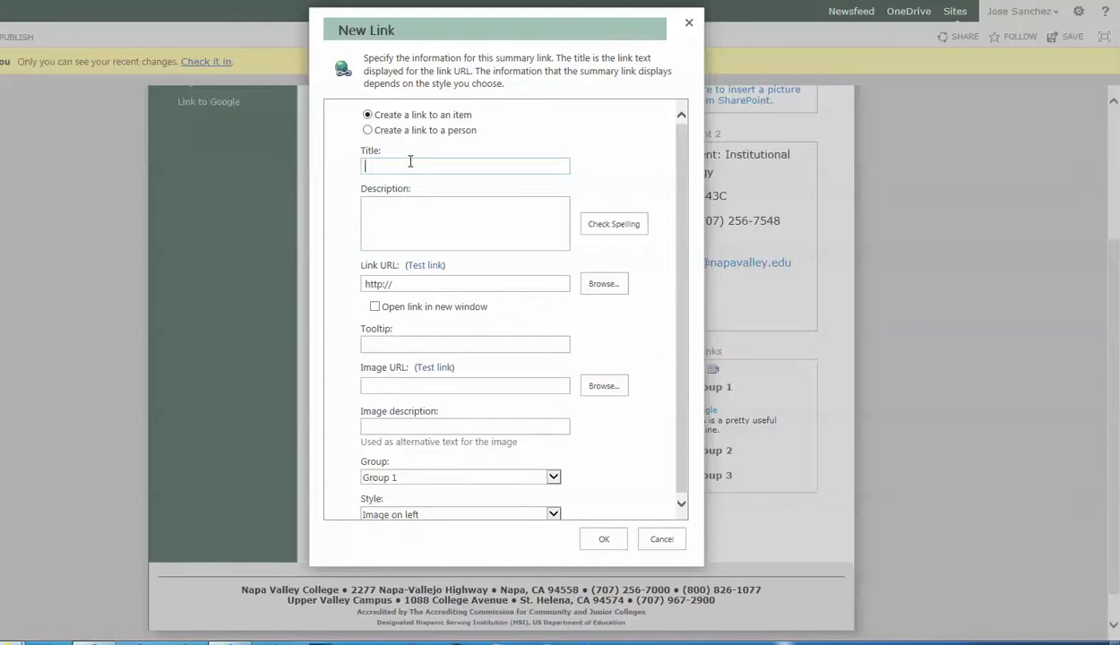
{"action": "type", "text": "NVC IT"}
{"action": "key", "text": "Tab"}
{"action": "type", "text": "The Napa Valley coll"}
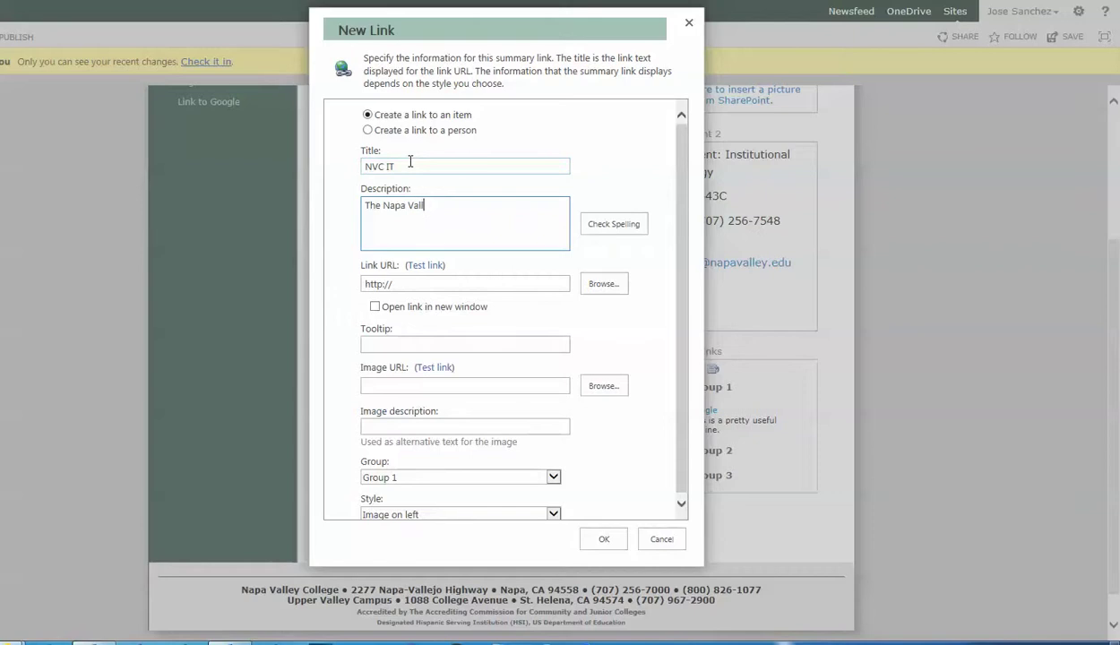
{"action": "key", "text": "BackSpace"}
{"action": "key", "text": "BackSpace"}
{"action": "key", "text": "BackSpace"}
{"action": "type", "text": "College IT d"}
{"action": "type", "text": "epartme"}
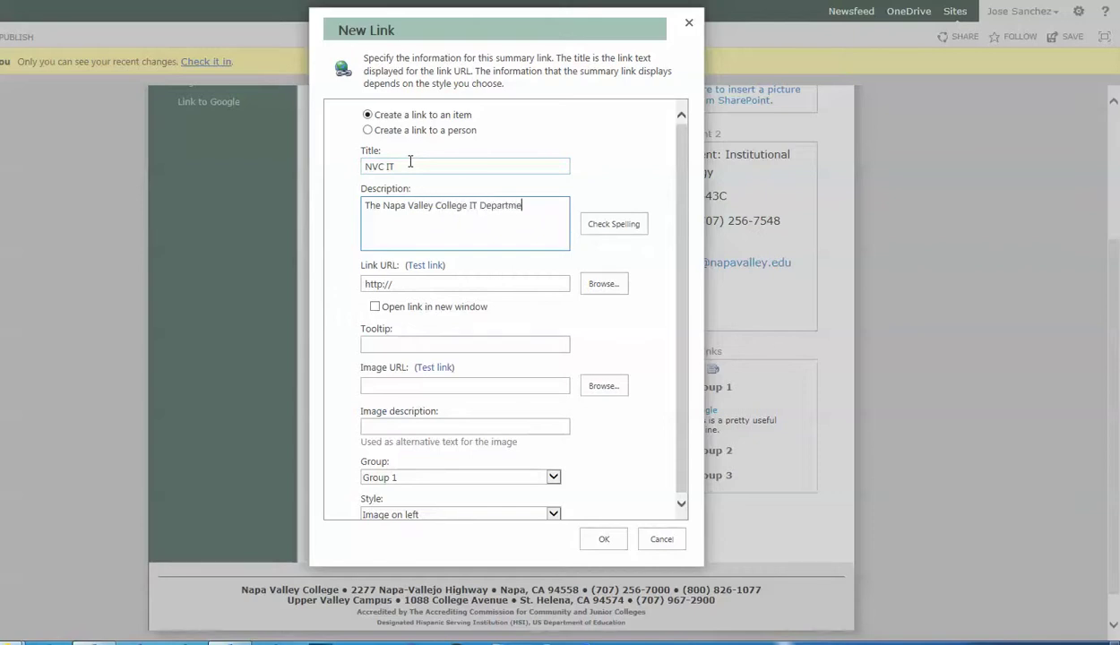
{"action": "type", "text": "nt Home Page"}
Step: Set the NVC IT link address to /it and its tooltip to 'Link to the NVC IT Site'
{"action": "left_click", "coordinate": [404, 277]}
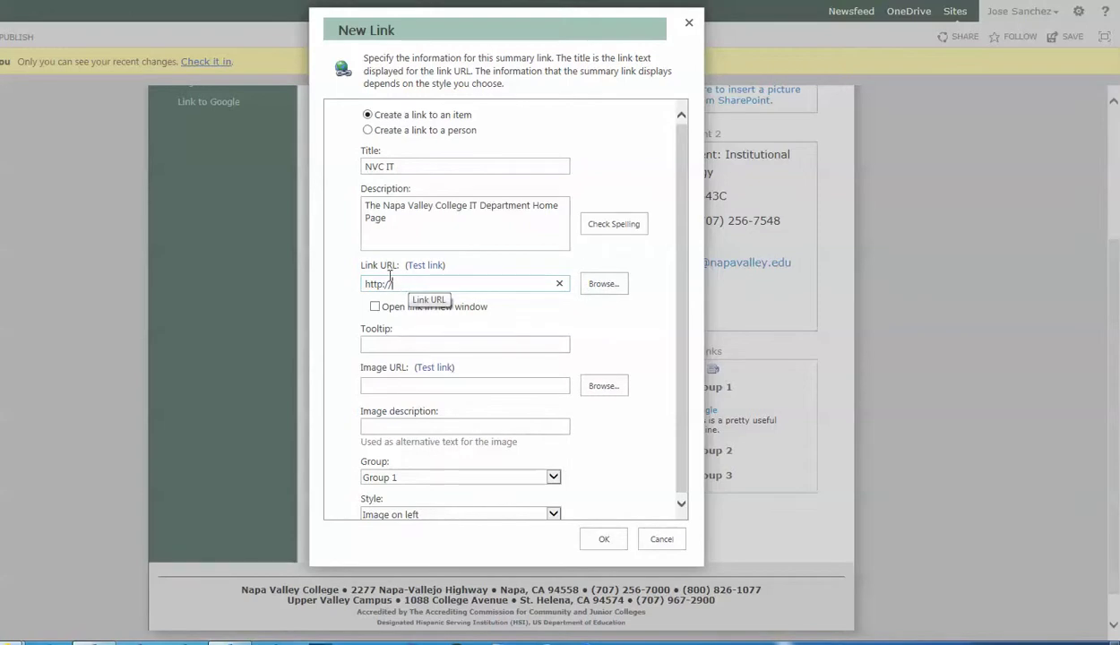
{"action": "type", "text": "www.napavall"}
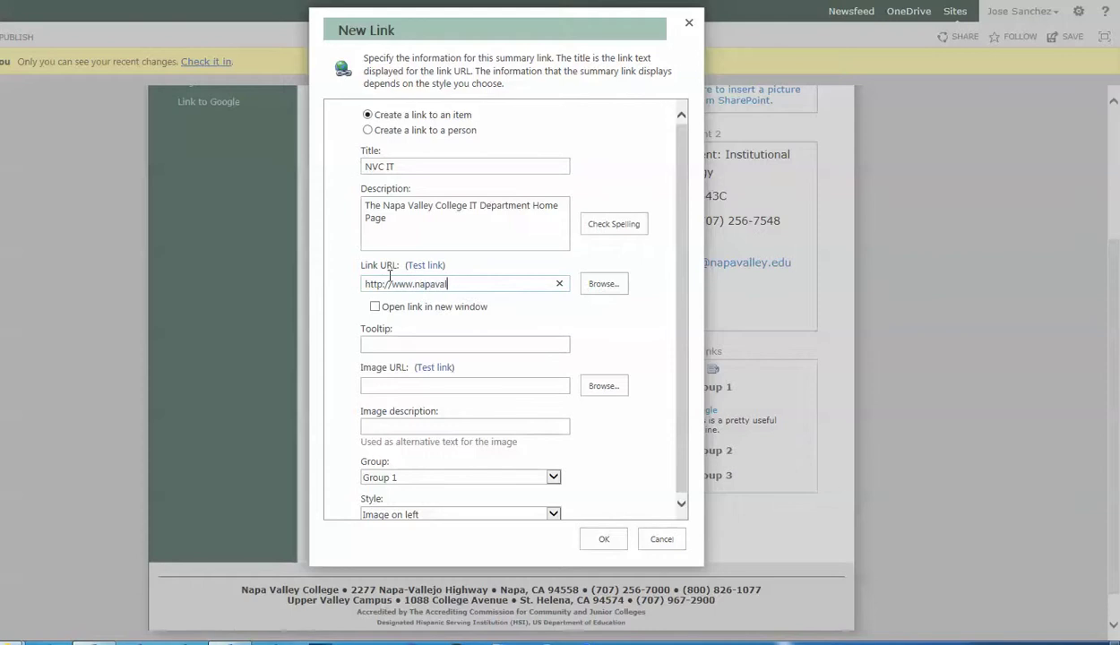
{"action": "type", "text": "ey.e"}
{"action": "left_click_drag", "start_coordinate": [365, 285], "coordinate": [486, 285]}
{"action": "left_click", "coordinate": [489, 287]}
{"action": "key", "text": "BackSpace"}
{"action": "key", "text": "BackSpace"}
{"action": "key", "text": "BackSpace"}
{"action": "key", "text": "BackSpace"}
{"action": "key", "text": "BackSpace"}
{"action": "key", "text": "BackSpace"}
{"action": "key", "text": "BackSpace"}
{"action": "key", "text": "BackSpace"}
{"action": "key", "text": "BackSpace"}
{"action": "key", "text": "BackSpace"}
{"action": "key", "text": "BackSpace"}
{"action": "key", "text": "BackSpace"}
{"action": "key", "text": "BackSpace"}
{"action": "key", "text": "BackSpace"}
{"action": "key", "text": "BackSpace"}
{"action": "key", "text": "BackSpace"}
{"action": "key", "text": "BackSpace"}
{"action": "key", "text": "BackSpace"}
{"action": "key", "text": "BackSpace"}
{"action": "key", "text": "BackSpace"}
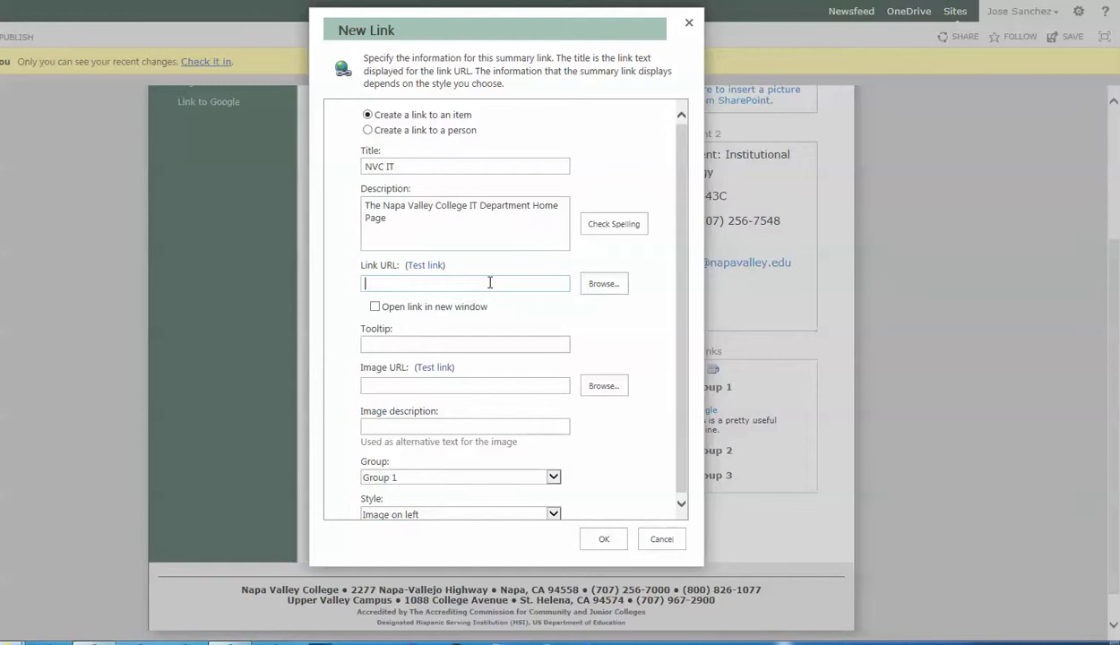
{"action": "type", "text": "/it"}
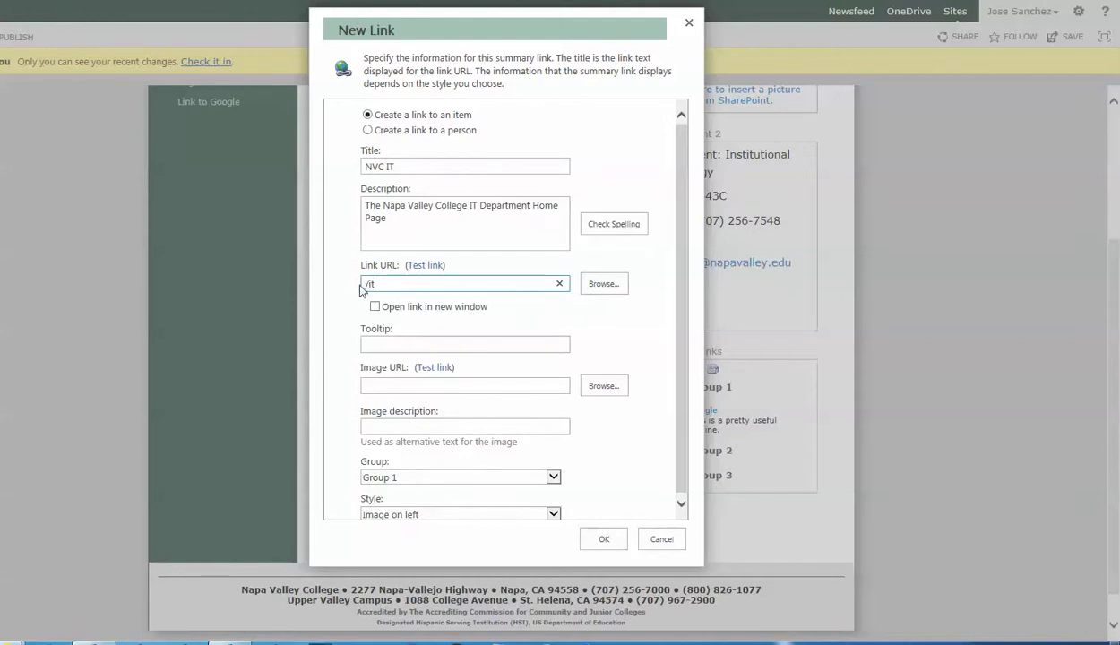
{"action": "key", "text": "BackSpace"}
{"action": "key", "text": "BackSpace"}
{"action": "type", "text": "it"}
{"action": "left_click", "coordinate": [405, 349]}
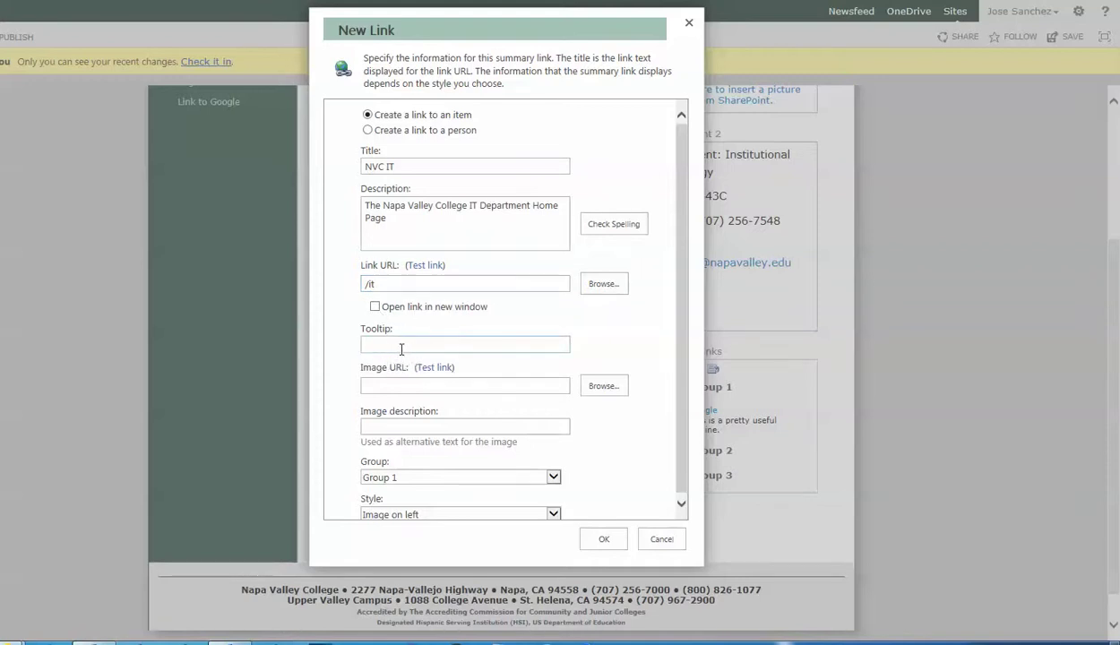
{"action": "type", "text": "Link to the NVC IT PSite"}
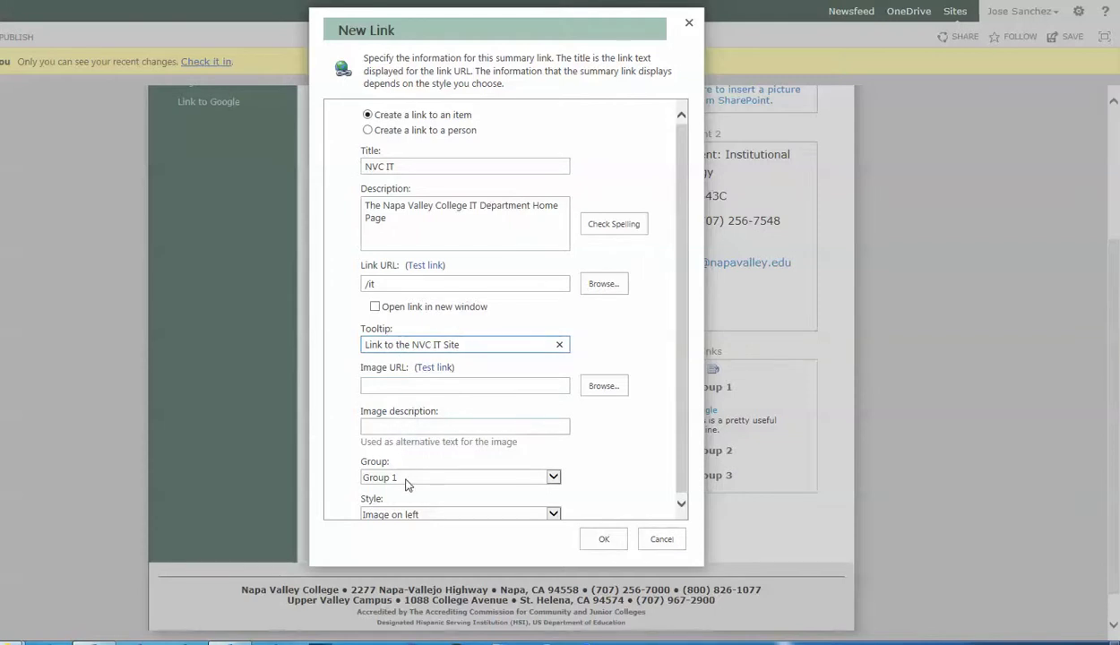
Step: Put the NVC IT link in Group 2 with the Title with background style and save it
{"action": "left_click", "coordinate": [411, 481]}
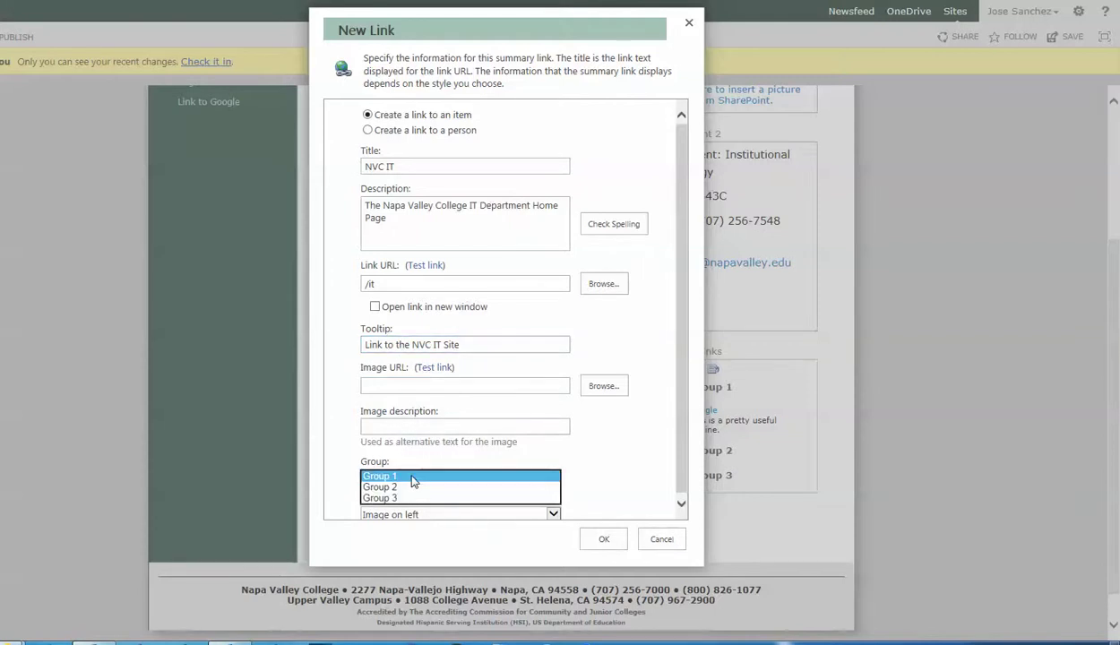
{"action": "left_click", "coordinate": [396, 488]}
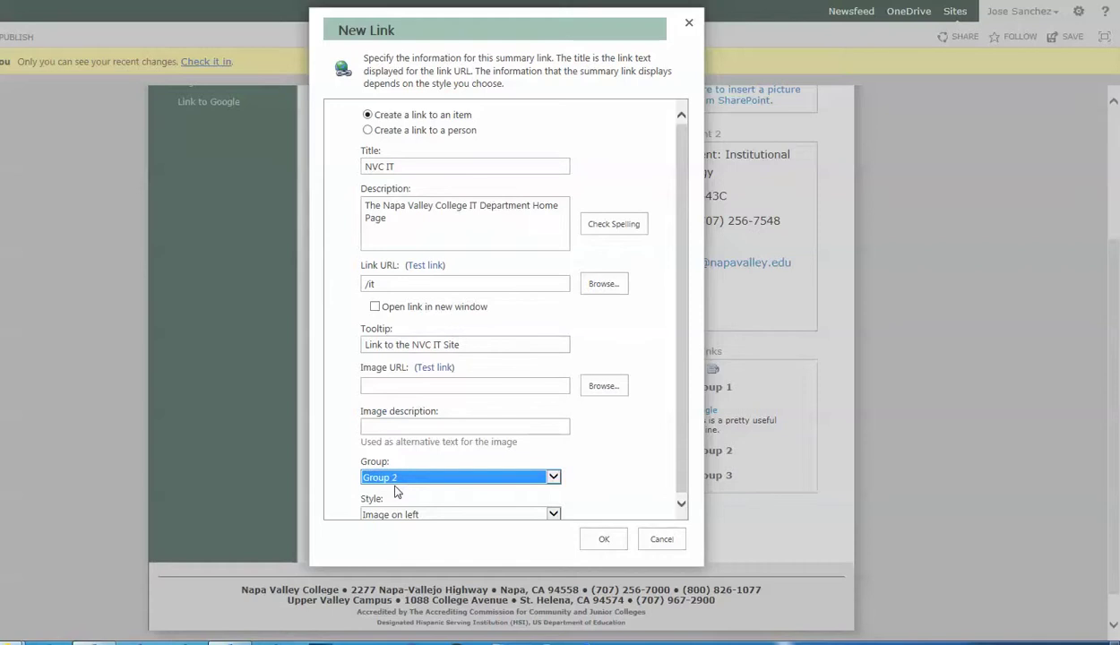
{"action": "left_click", "coordinate": [446, 514]}
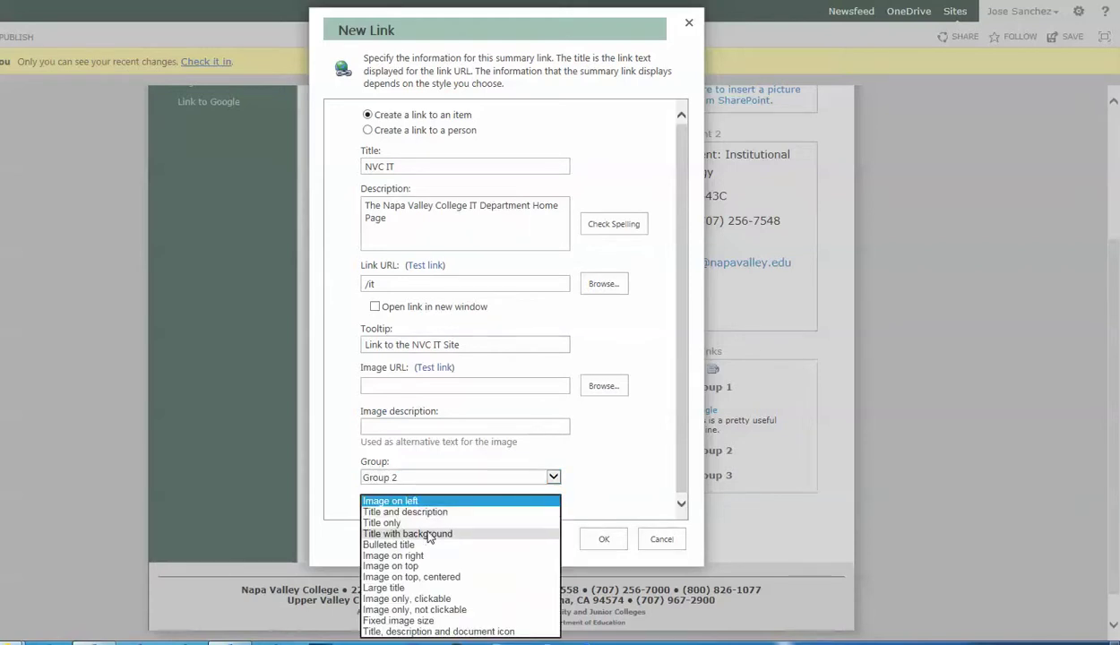
{"action": "left_click", "coordinate": [428, 534]}
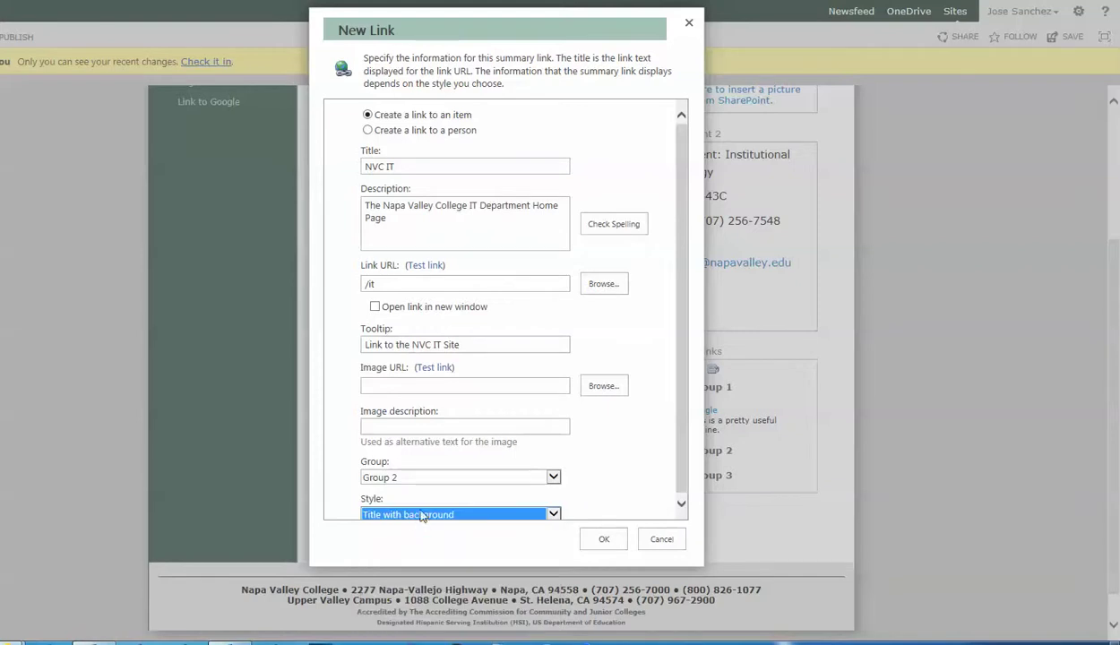
{"action": "left_click", "coordinate": [604, 541]}
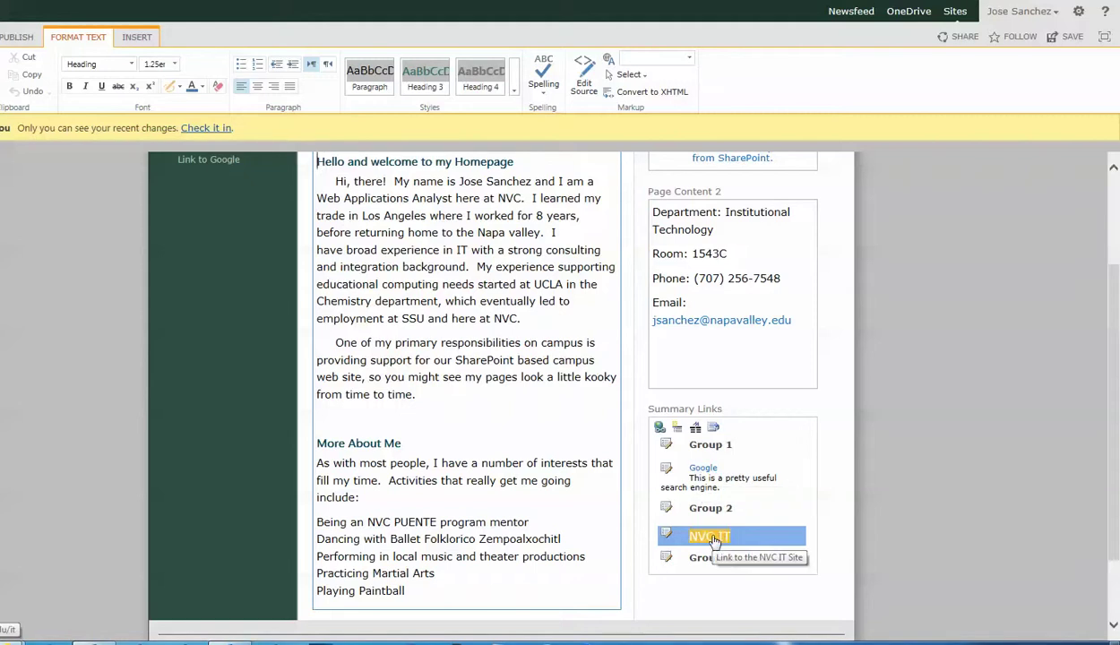
Step: Start a new link titled 'NVC A&R Site', described as Napa Valley College Admissions and Records Web Site
{"action": "left_click", "coordinate": [660, 428]}
{"action": "left_click", "coordinate": [412, 167]}
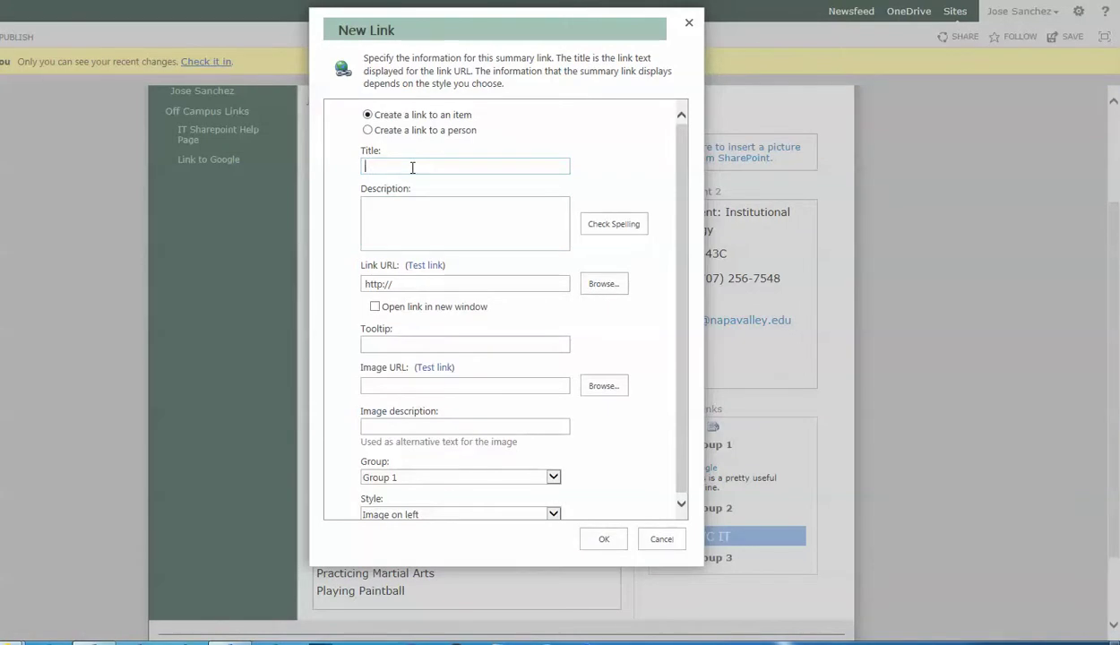
{"action": "type", "text": "NVC"}
{"action": "type", "text": "A&R Site"}
{"action": "key", "text": "Tab"}
{"action": "type", "text": "Napa Valley College Admissions and Records Web"}
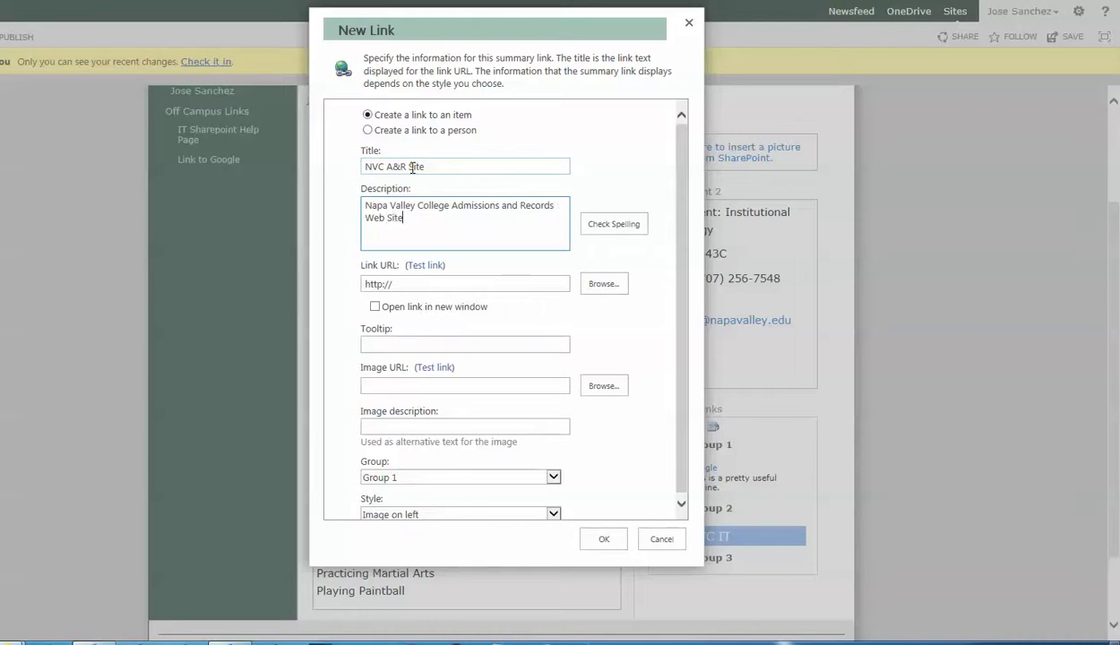
Step: Point the NVC A&R Site link to /studentservices/AR, opening in a new window
{"action": "left_click", "coordinate": [383, 271]}
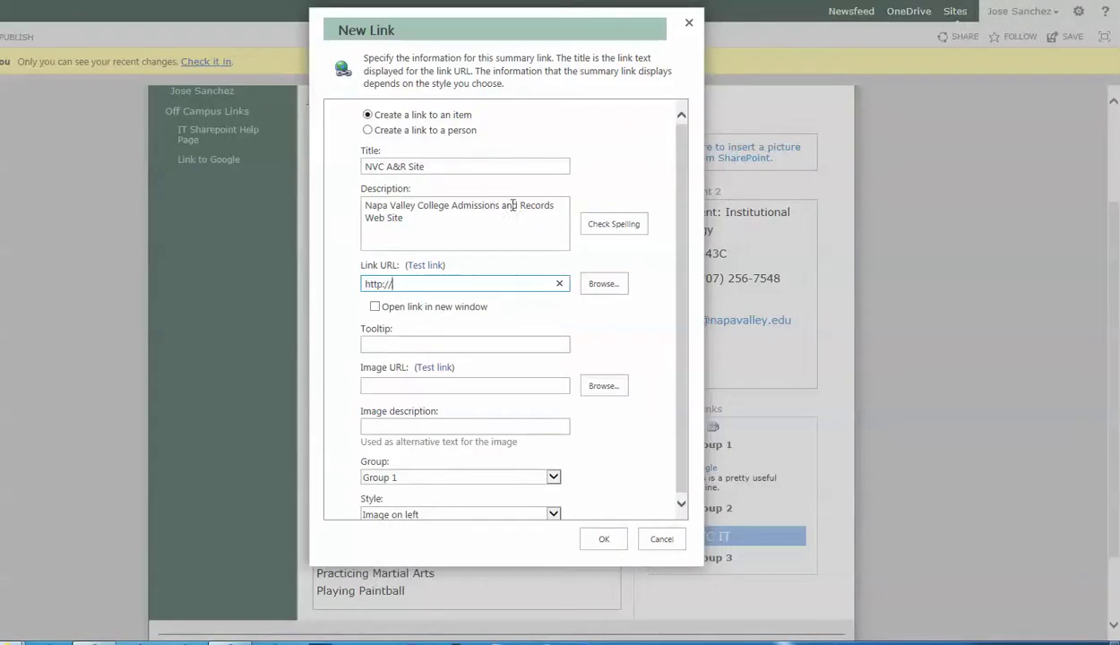
{"action": "left_click_drag", "start_coordinate": [395, 281], "coordinate": [341, 278]}
{"action": "key", "text": "BackSpace"}
{"action": "type", "text": "/studentservices/AR/"}
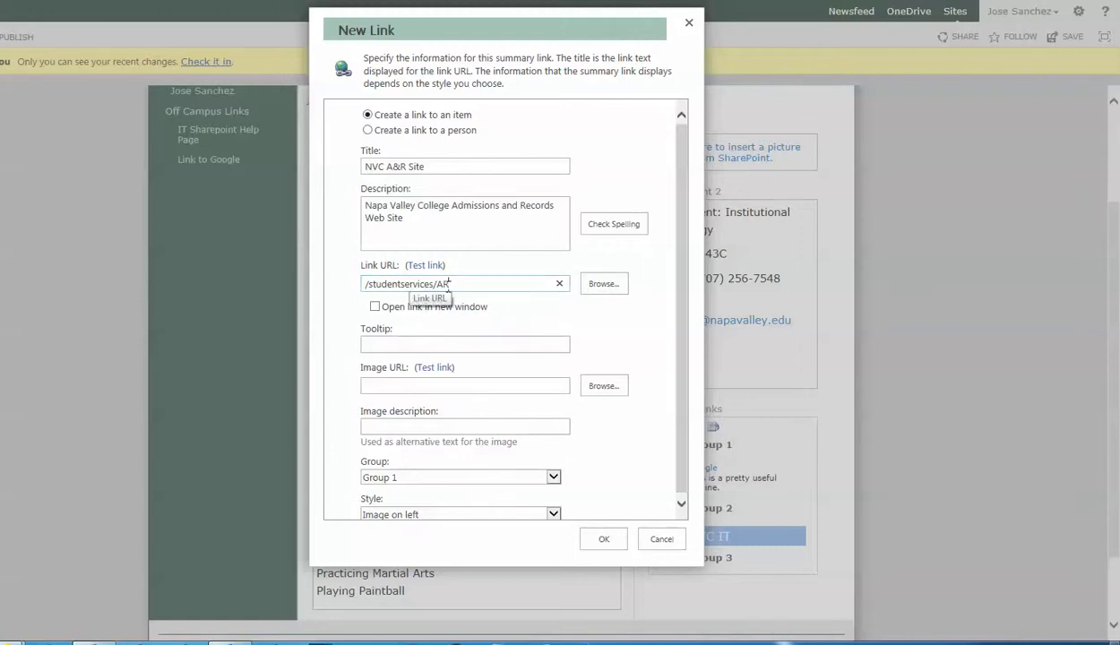
{"action": "left_click", "coordinate": [375, 306]}
Step: Add the link's tooltip, file it under Group 3 as a bulleted title, and save it
{"action": "left_click", "coordinate": [400, 342]}
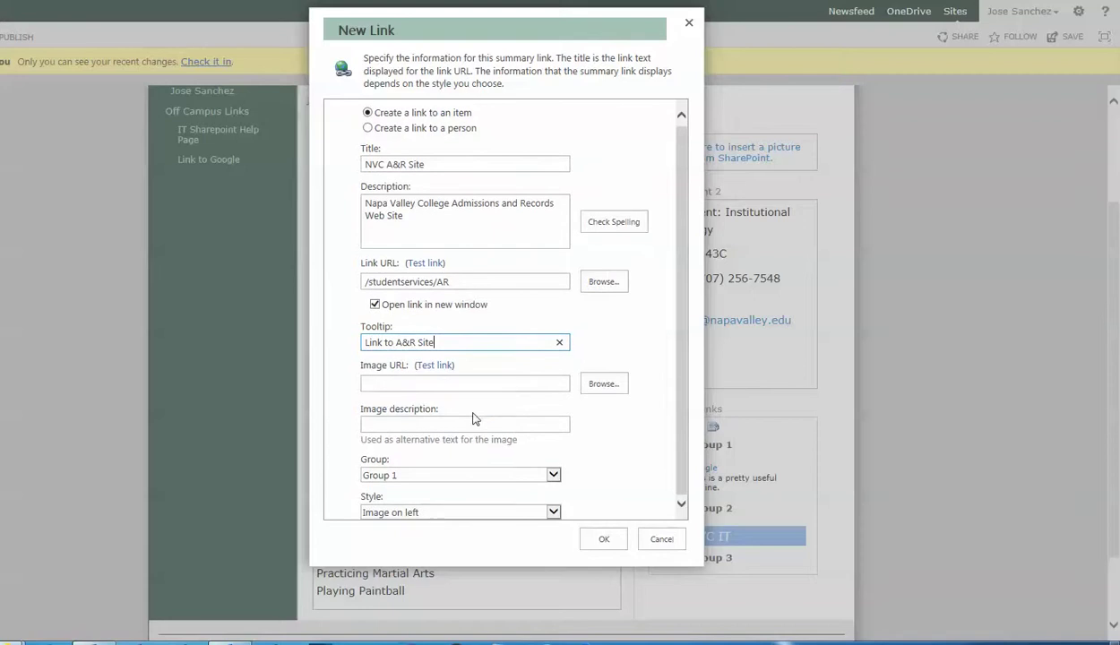
{"action": "left_click", "coordinate": [552, 476]}
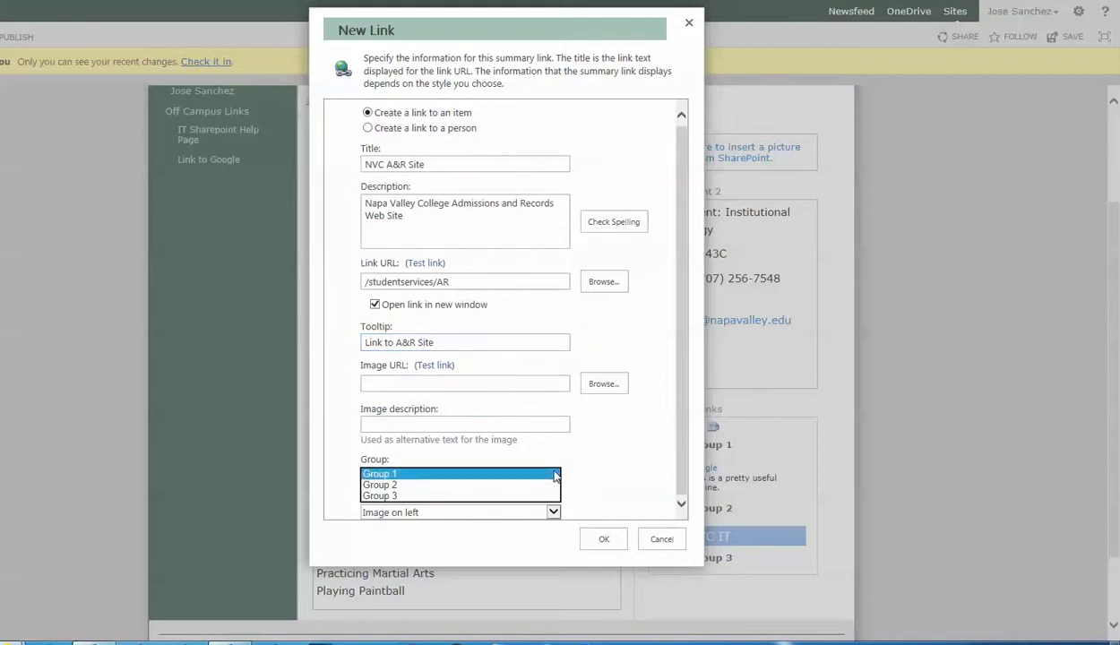
{"action": "left_click", "coordinate": [381, 495]}
{"action": "left_click", "coordinate": [408, 511]}
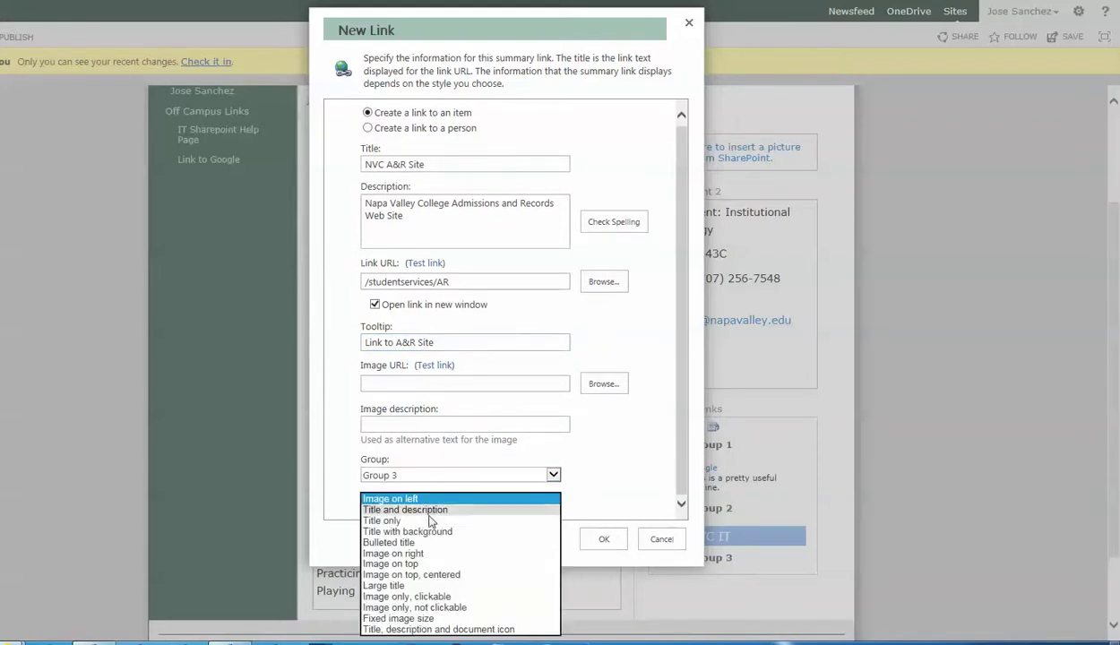
{"action": "left_click", "coordinate": [417, 541]}
{"action": "left_click", "coordinate": [602, 538]}
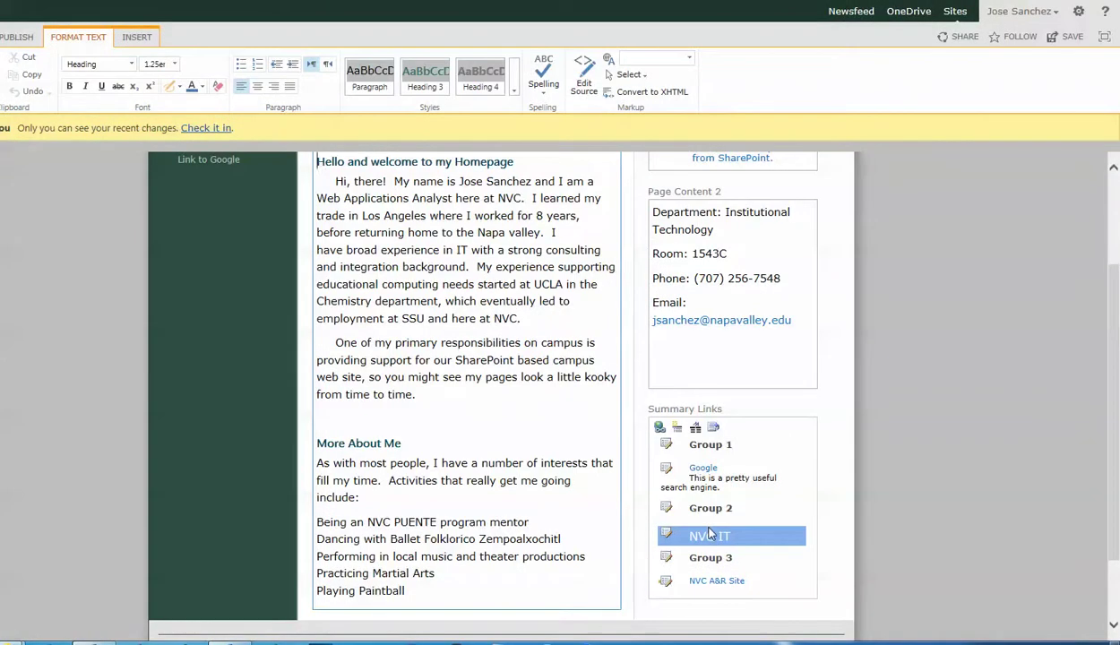
Step: Check in the edited welcome page, continuing past the spelling warnings
{"action": "scroll", "coordinate": [699, 573], "scroll_direction": "up", "scroll_amount": 3}
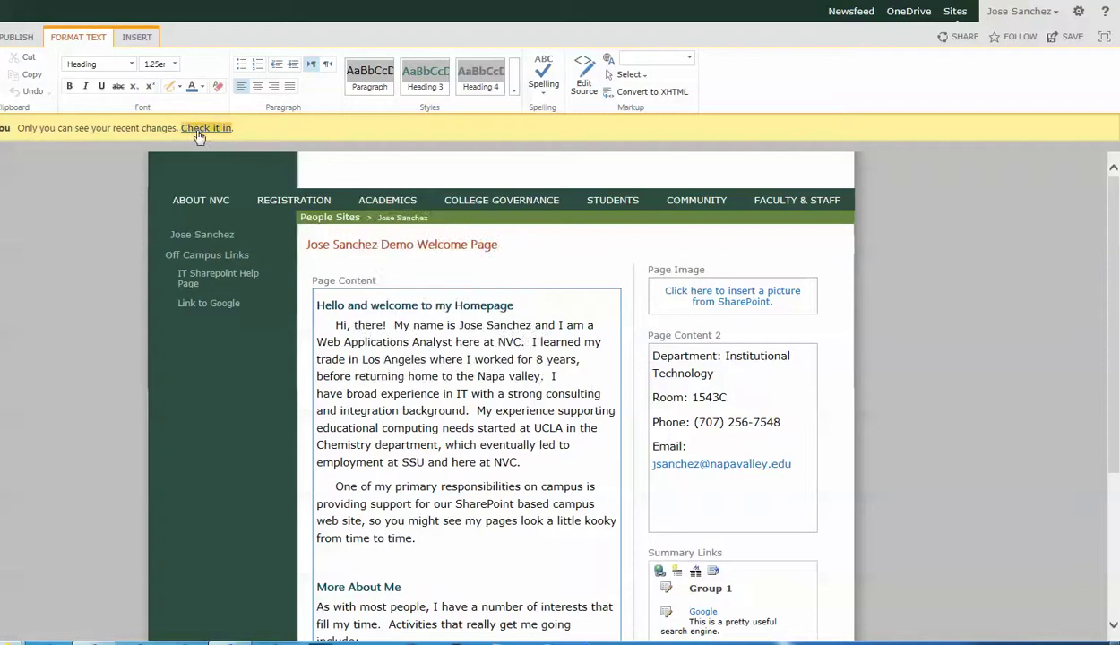
{"action": "left_click", "coordinate": [198, 129]}
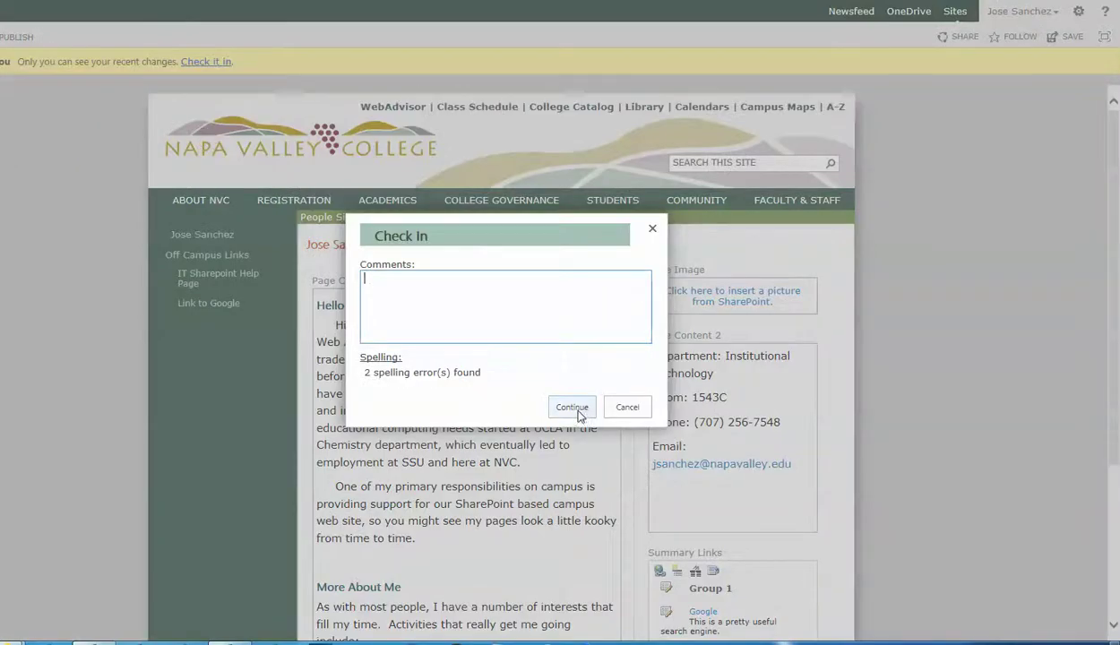
{"action": "left_click", "coordinate": [573, 407]}
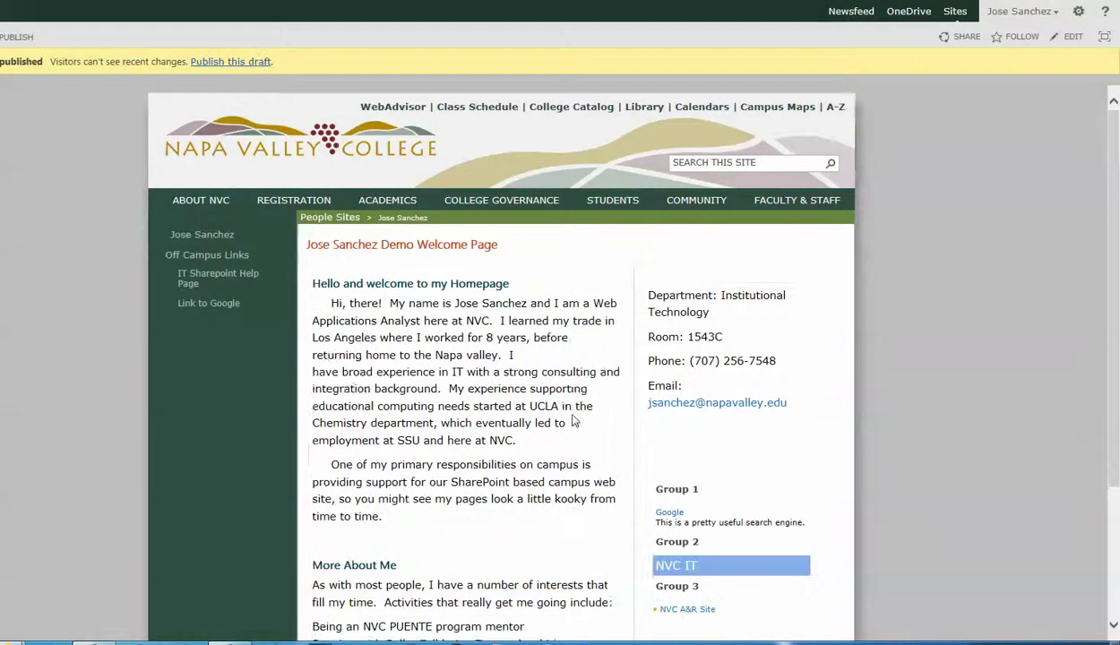
Step: Scroll through the Summary Links to review the three groups and their link tooltips
{"action": "scroll", "coordinate": [560, 412], "scroll_direction": "down", "scroll_amount": 1}
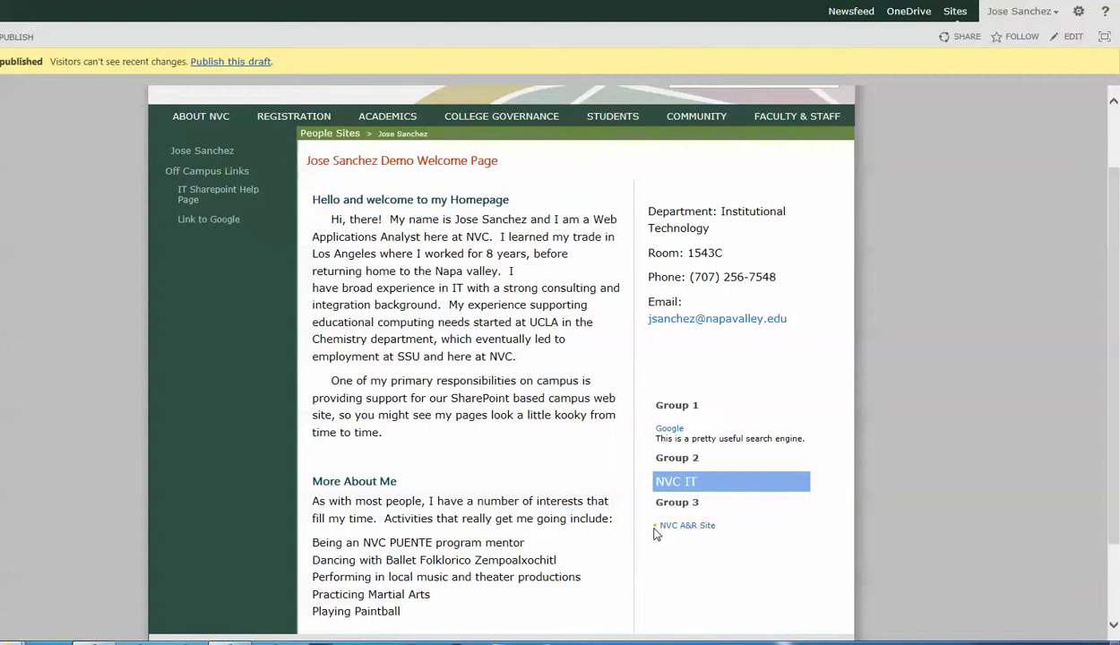
{"action": "scroll", "coordinate": [654, 531], "scroll_direction": "down", "scroll_amount": 2}
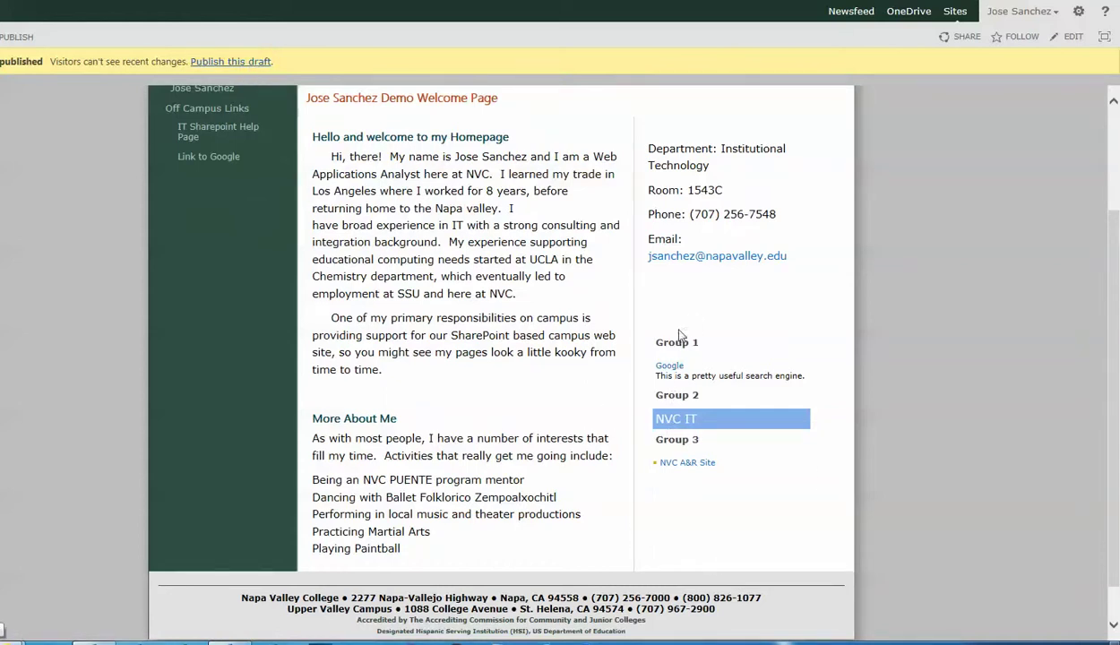
{"action": "scroll", "coordinate": [646, 453], "scroll_direction": "up", "scroll_amount": 1}
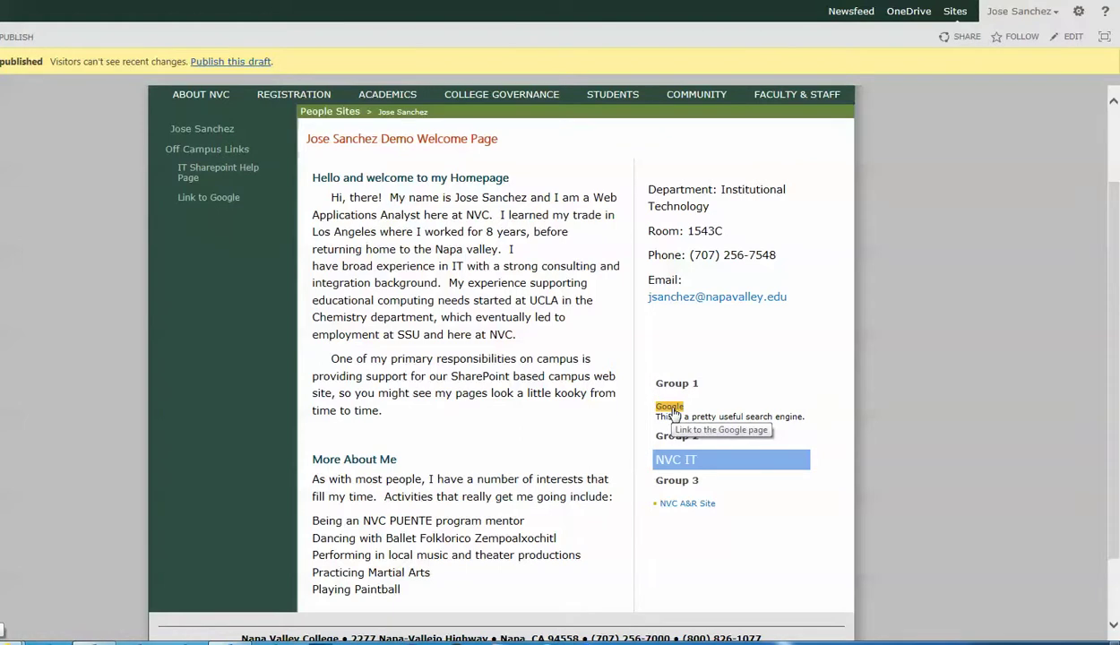
Step: Test the Google, NVC A&R Site and NVC IT summary links, returning to the welcome page between
{"action": "left_click", "coordinate": [669, 406]}
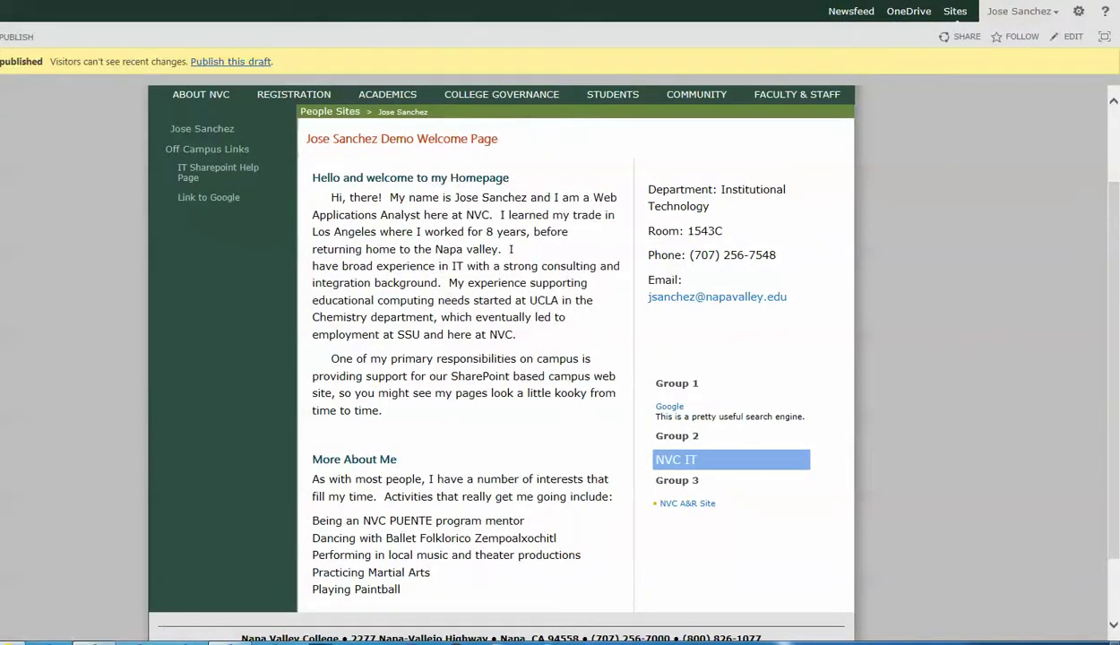
{"action": "left_click", "coordinate": [686, 505]}
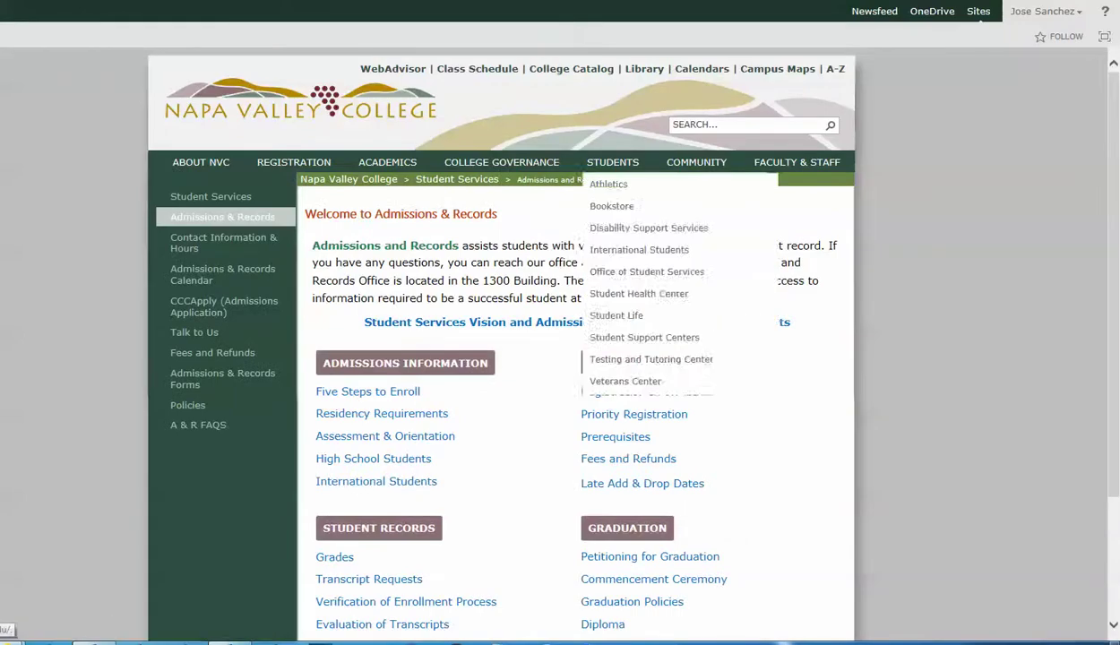
{"action": "key", "text": "alt+Left"}
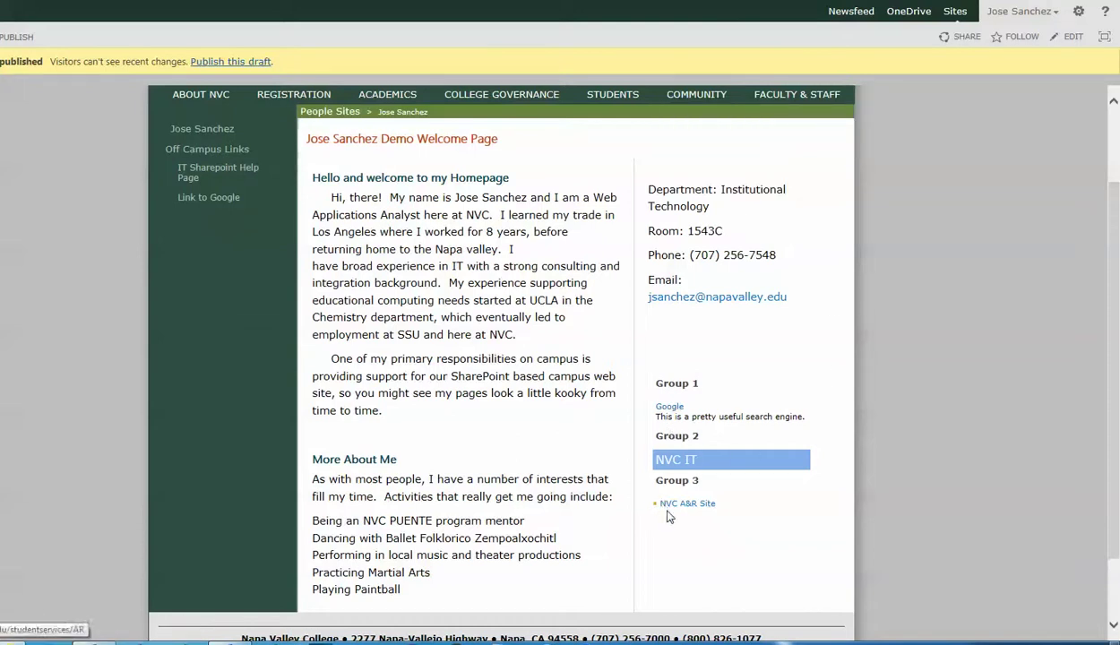
{"action": "left_click", "coordinate": [675, 462]}
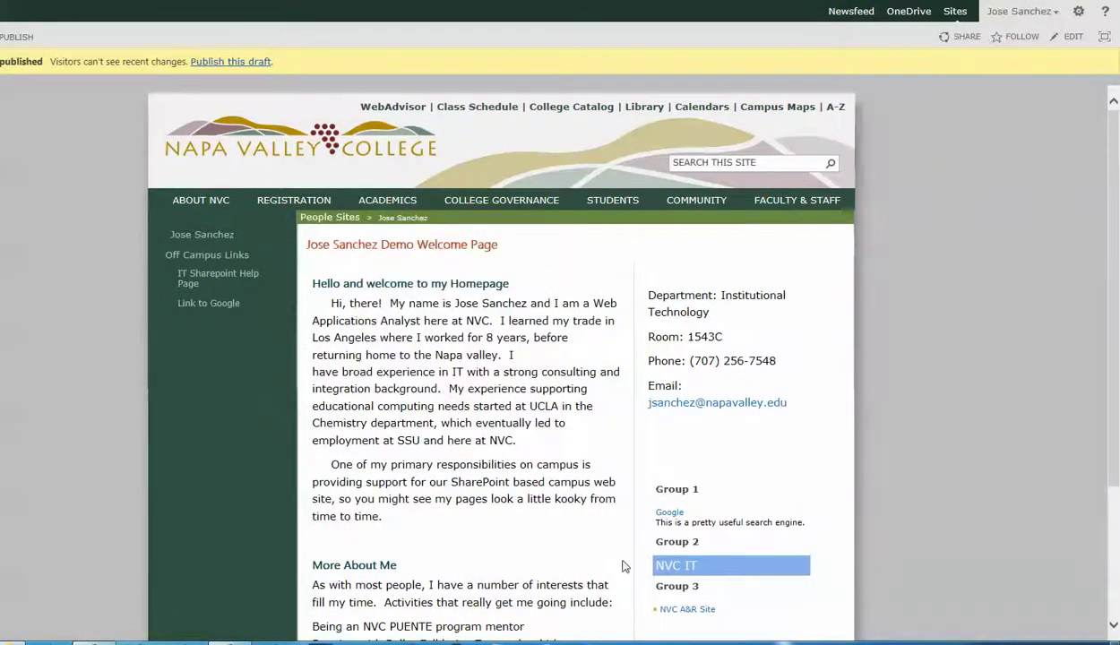
{"action": "scroll", "coordinate": [609, 551], "scroll_direction": "down", "scroll_amount": 1}
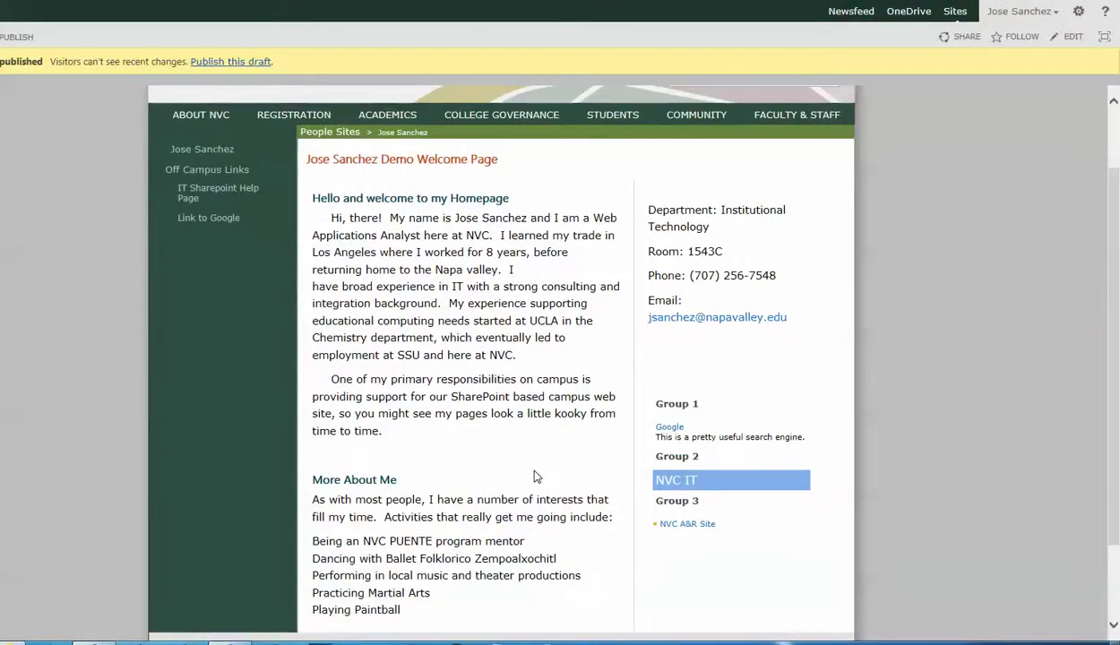
{"action": "scroll", "coordinate": [534, 476], "scroll_direction": "up", "scroll_amount": 1}
{"action": "scroll", "coordinate": [640, 469], "scroll_direction": "down", "scroll_amount": 1}
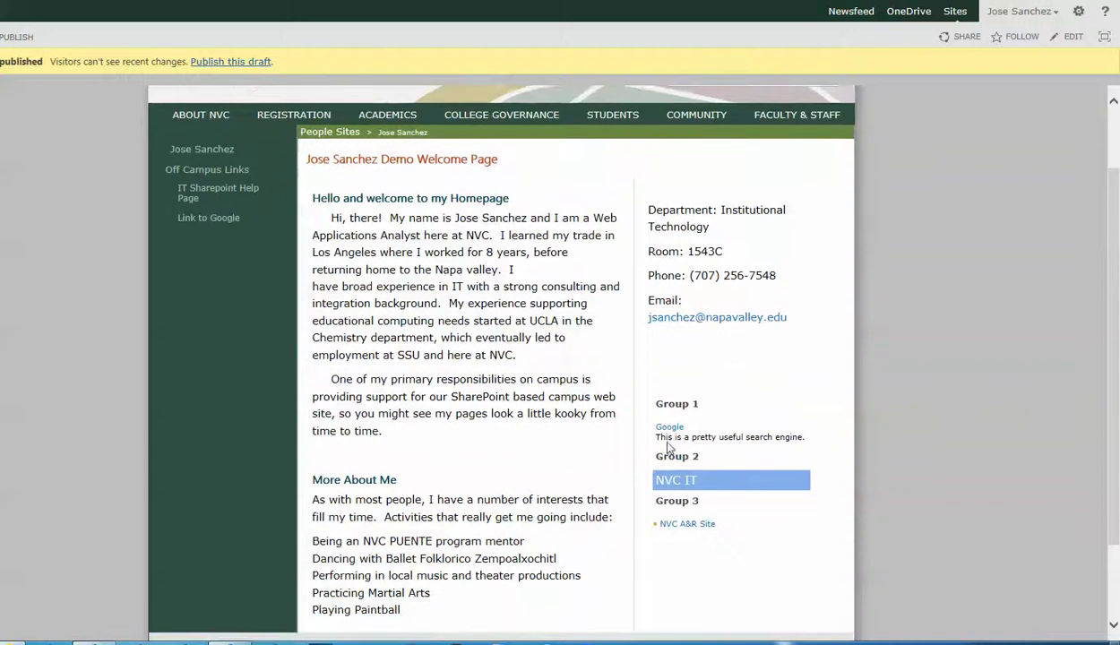